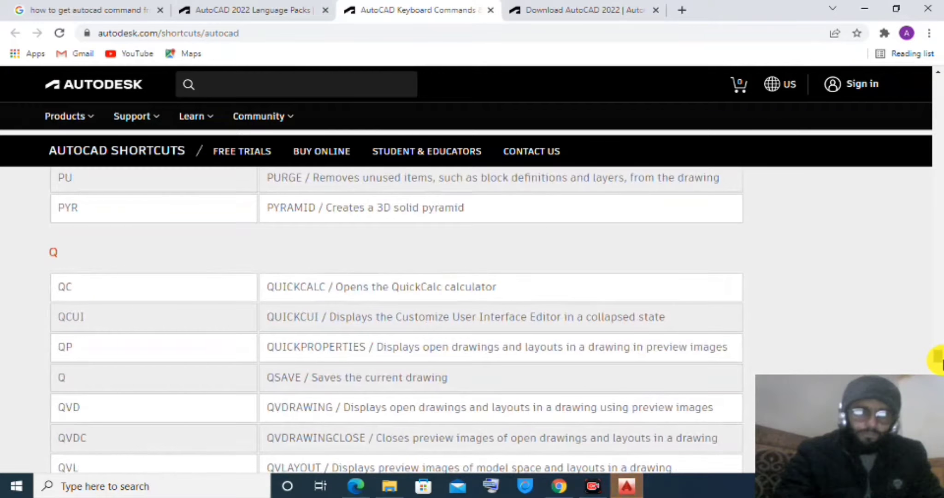
Skim the S commands in the online shortcut list, switch to AutoCAD 2016 and start a new blank drawing
scroll(936, 368, "down", 15)
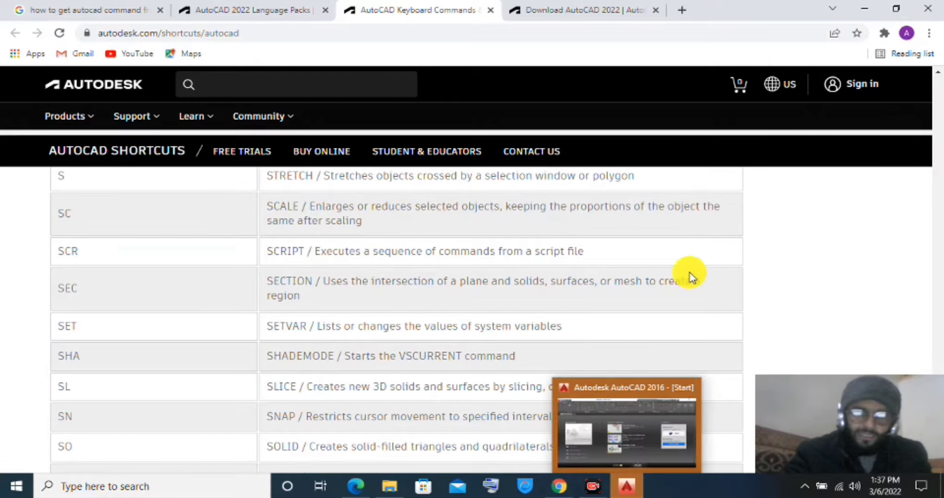
left_click(864, 10)
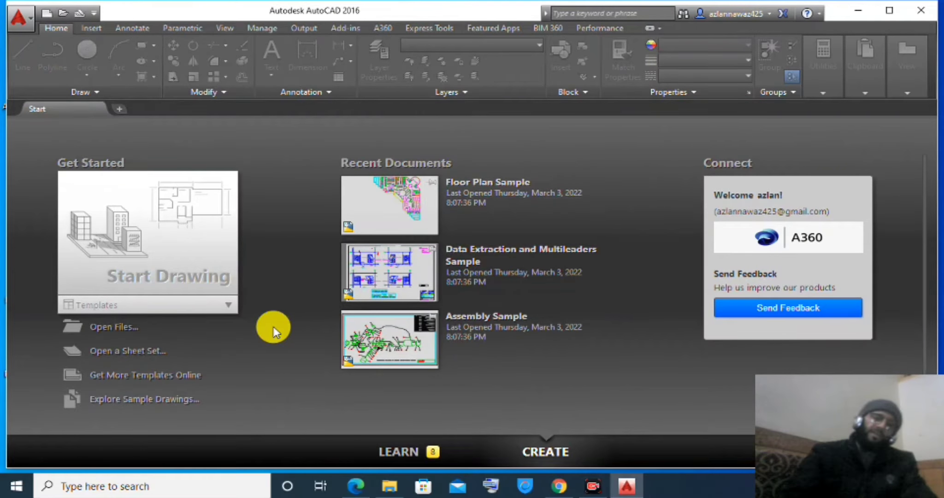
left_click(137, 241)
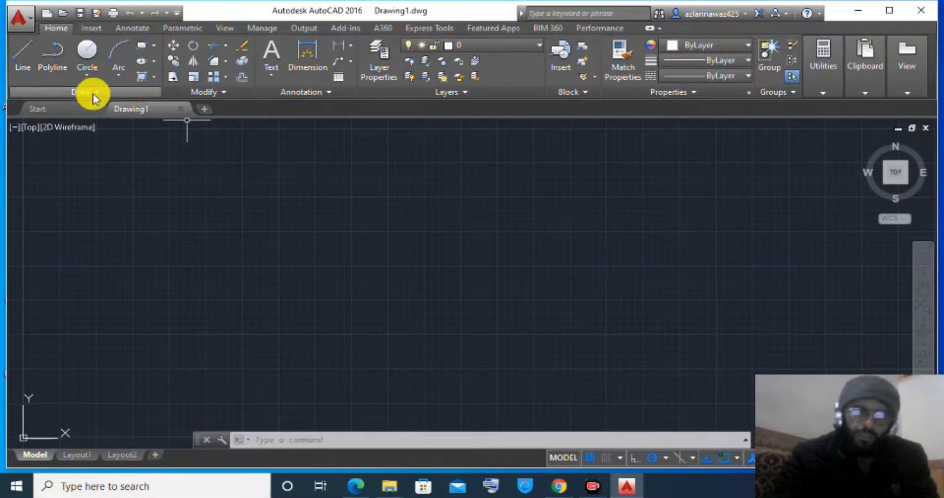
Examine the additional Draw, Modify, Annotation, Layers, Block, Properties, Utilities, Clipboard and View tools
left_click(105, 94)
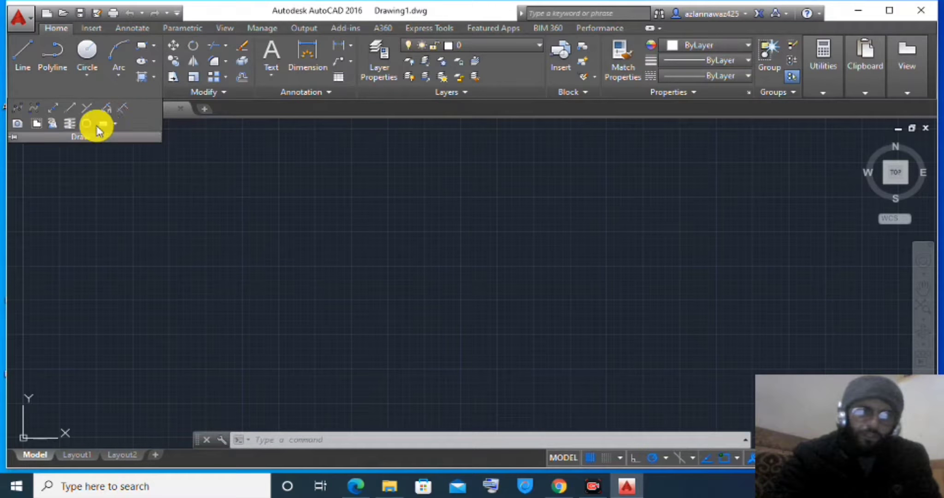
left_click(222, 94)
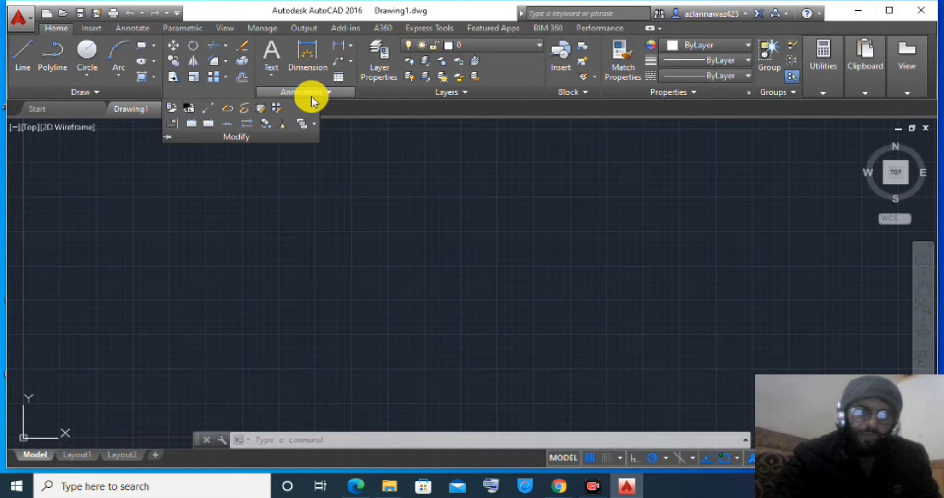
left_click(332, 91)
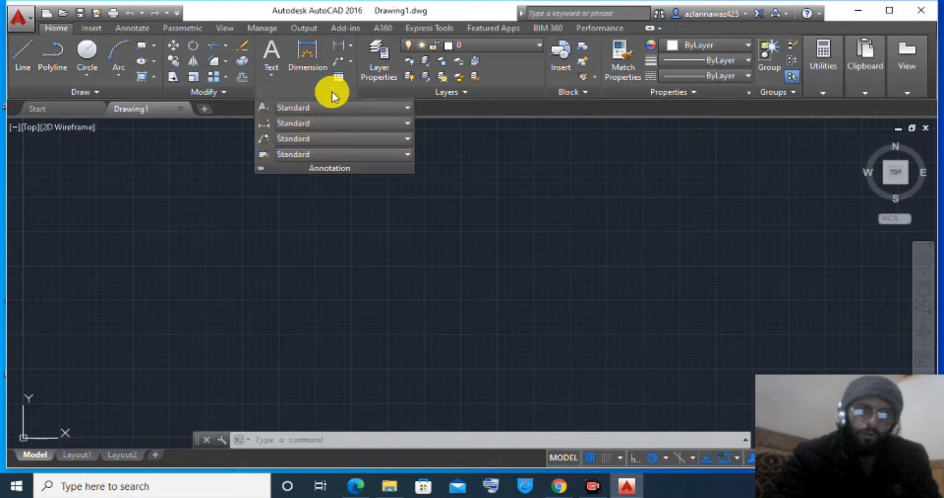
left_click(473, 94)
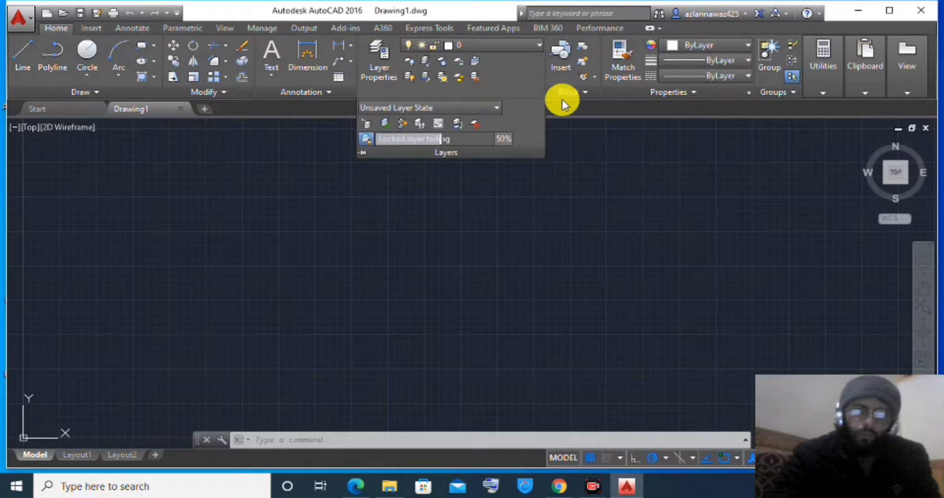
left_click(585, 93)
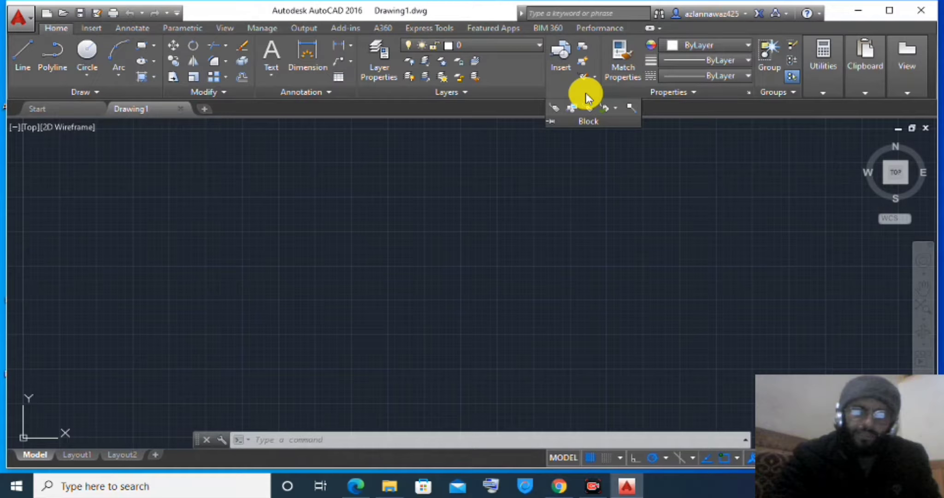
left_click(698, 94)
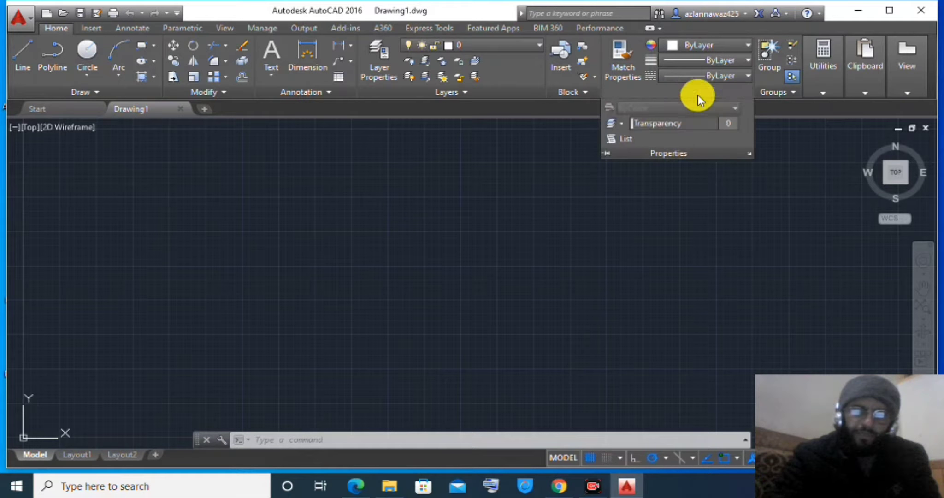
left_click(812, 94)
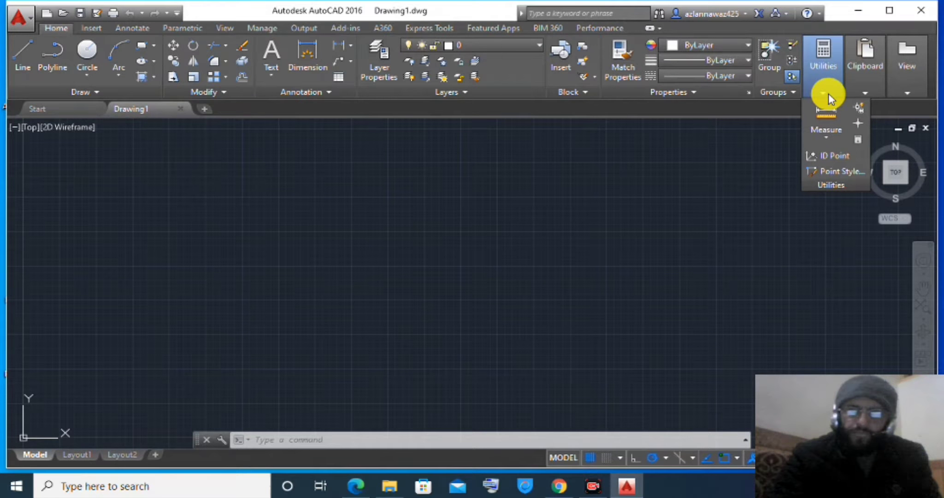
left_click(860, 93)
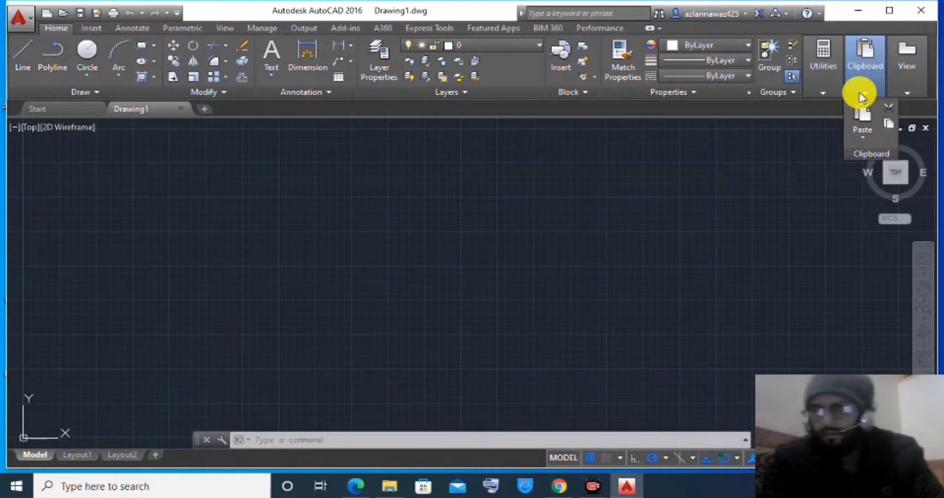
left_click(903, 94)
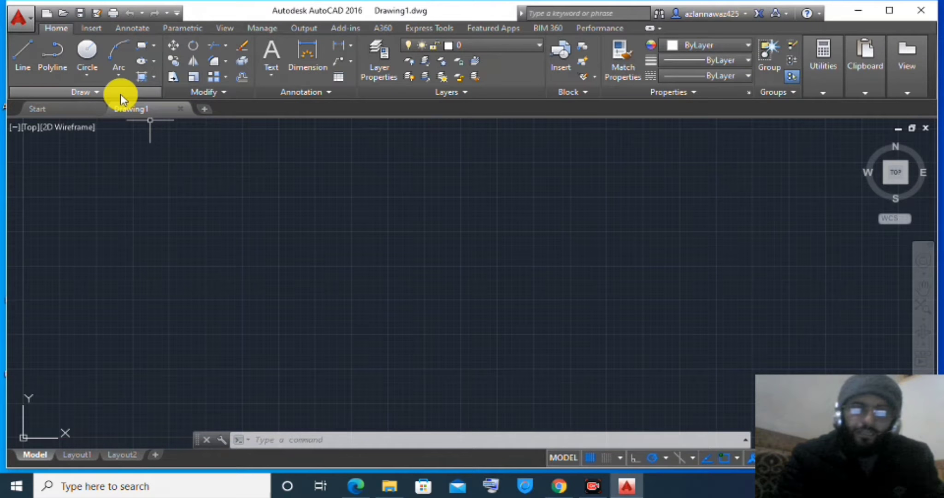
left_click(91, 96)
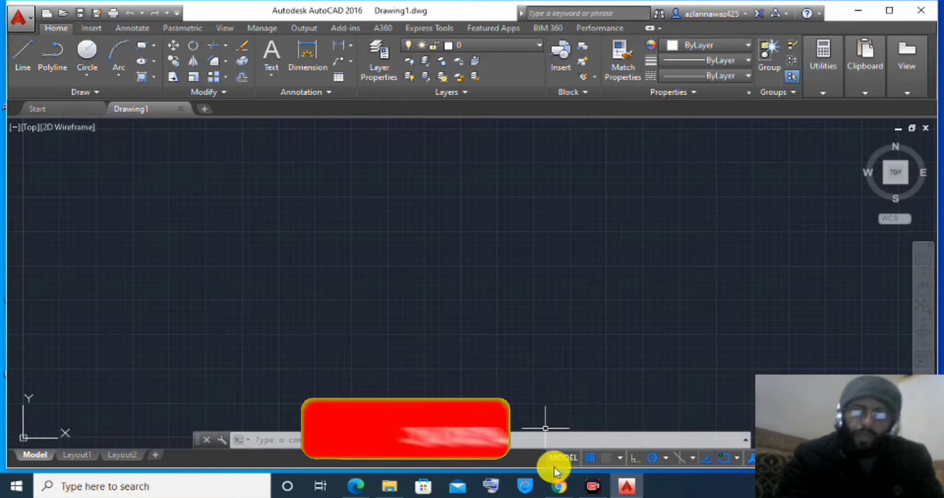
Switch to the desktop and open the PDF file Autocad commend
left_click(559, 488)
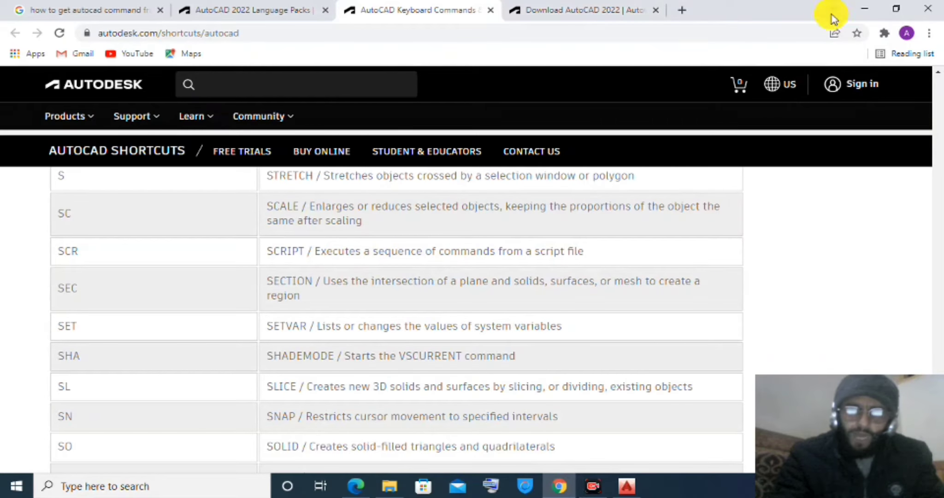
left_click(864, 12)
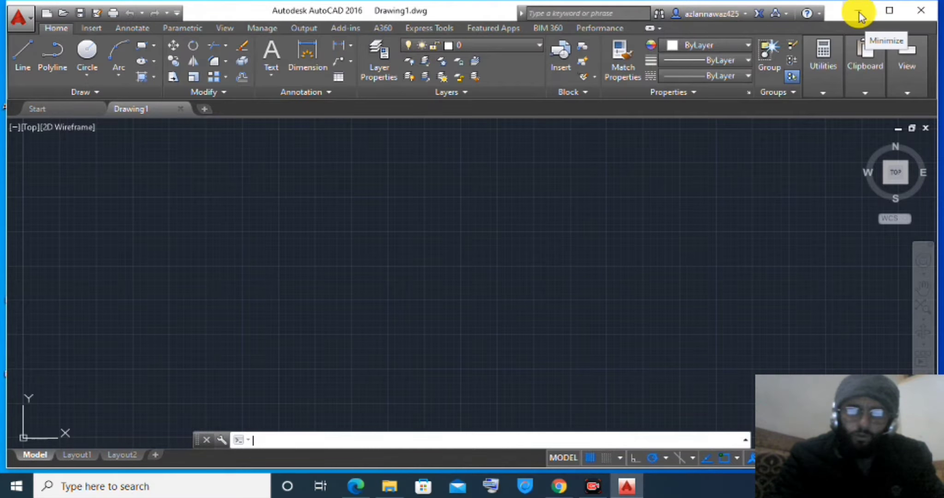
left_click(860, 14)
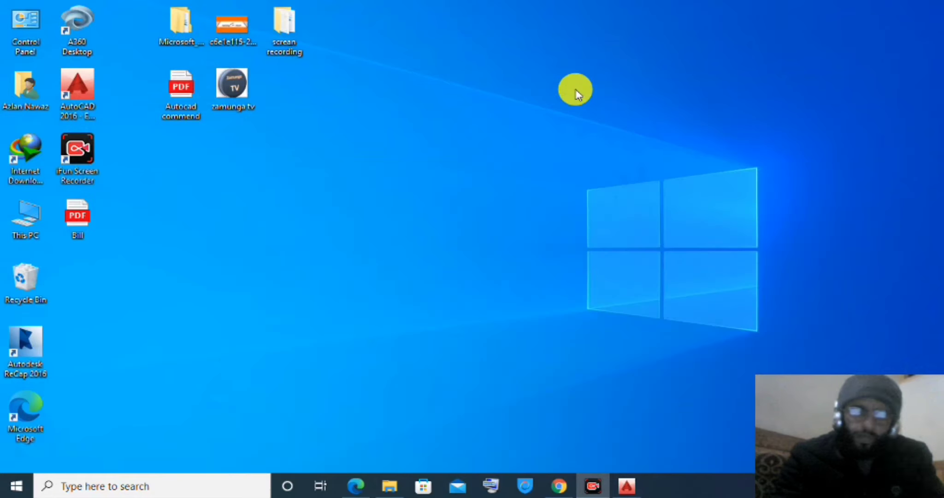
double_click(179, 96)
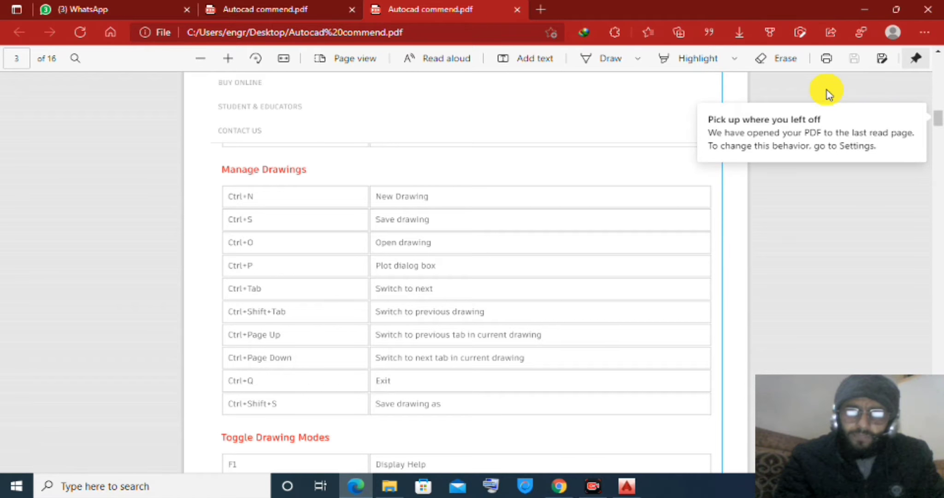
Review the single-letter command overview and the Toggle General Features and Manage Screen shortcuts on page 2 of the PDF
scroll(826, 92, "up", 6)
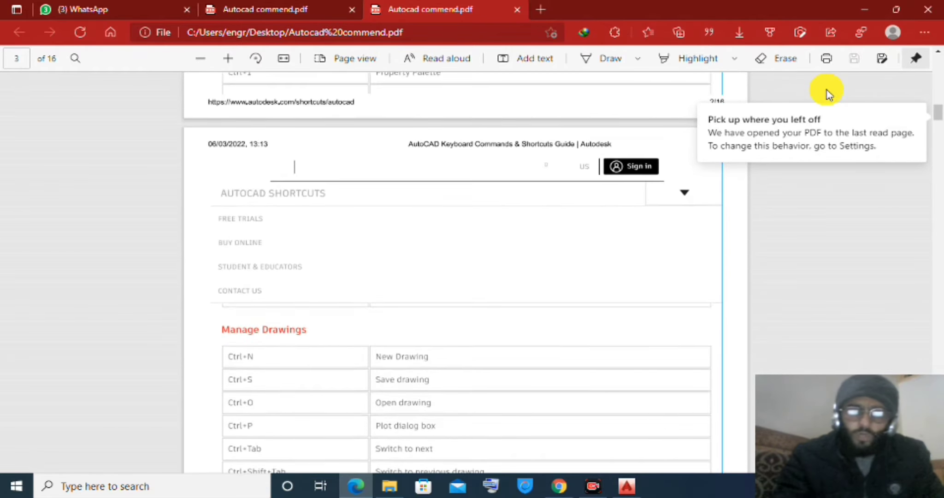
scroll(827, 92, "up", 7)
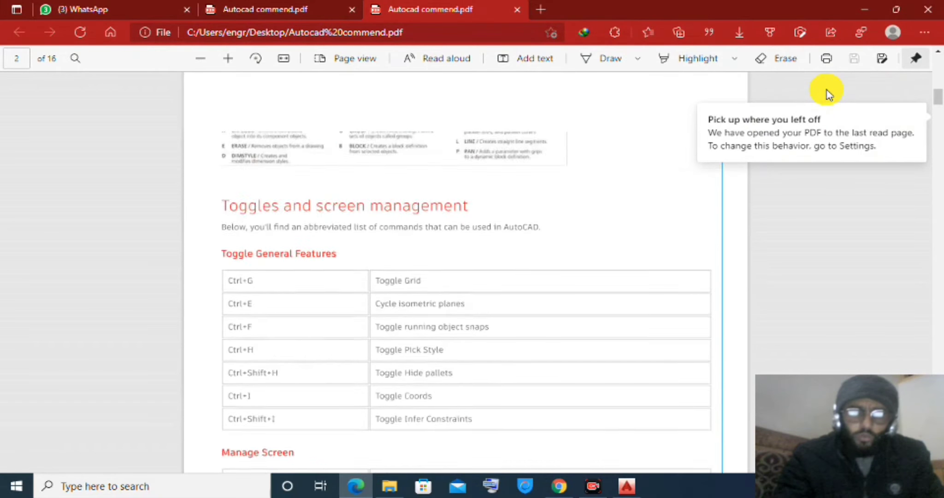
scroll(827, 92, "up", 3)
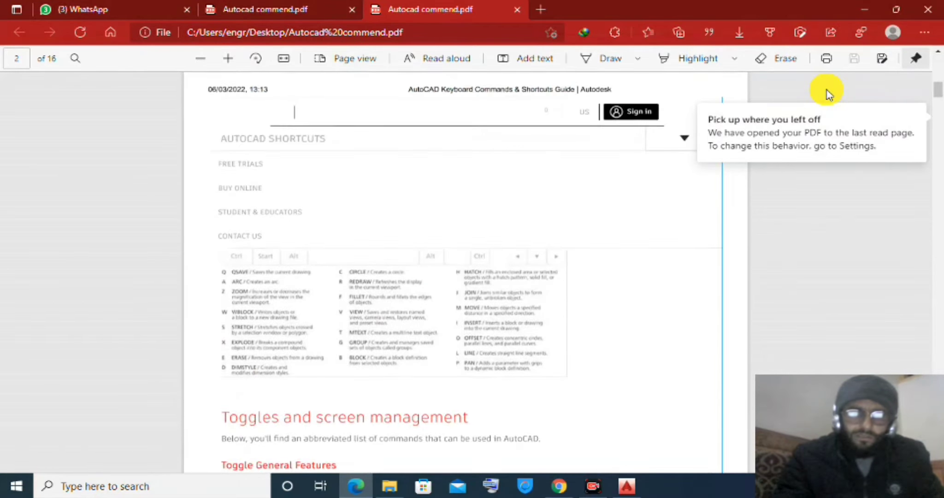
scroll(827, 92, "down", 1)
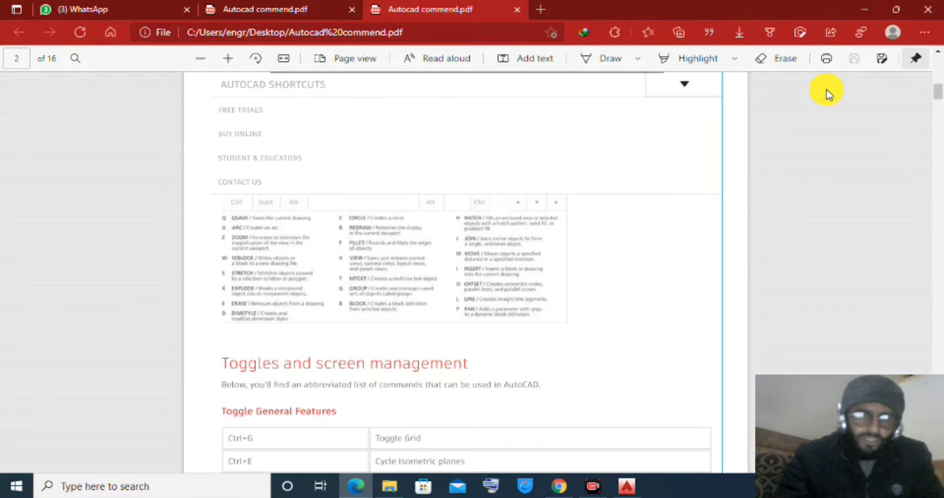
scroll(826, 92, "down", 3)
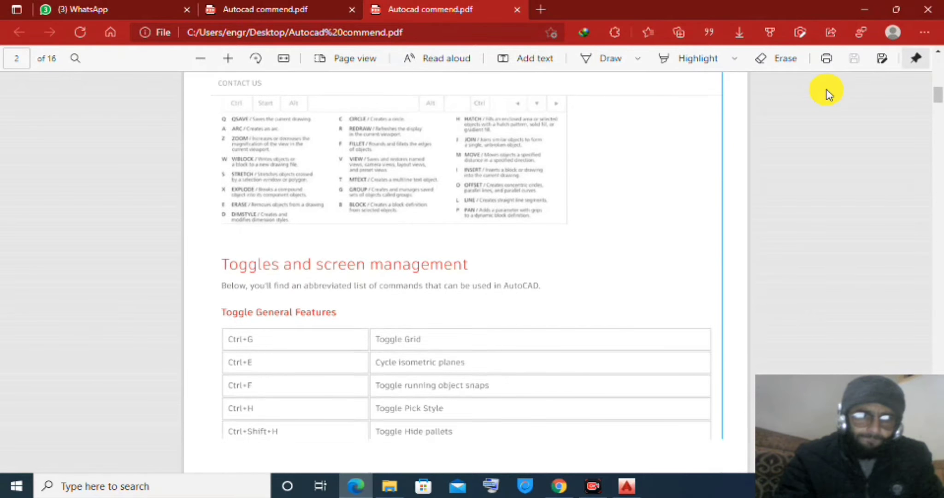
scroll(826, 92, "up", 1)
scroll(826, 93, "down", 2)
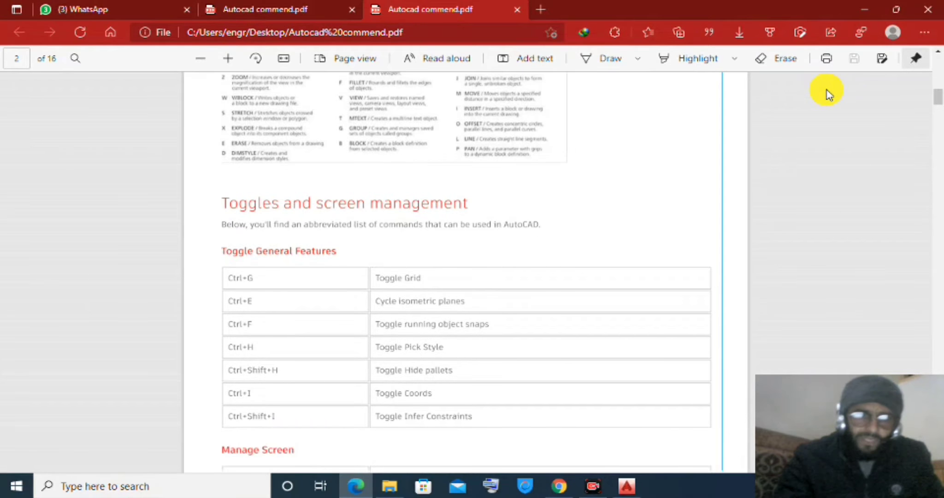
scroll(827, 92, "down", 1)
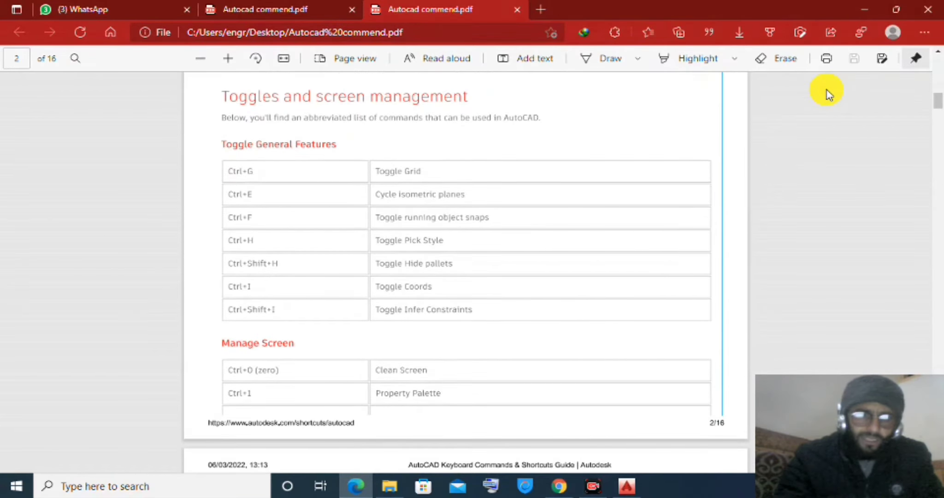
scroll(827, 92, "down", 1)
scroll(827, 92, "down", 1)
scroll(827, 93, "up", 1)
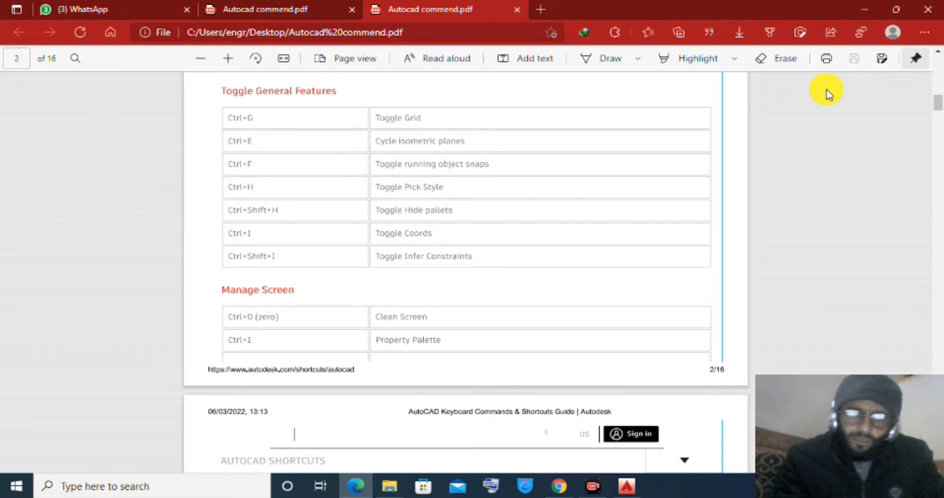
scroll(826, 94, "down", 1)
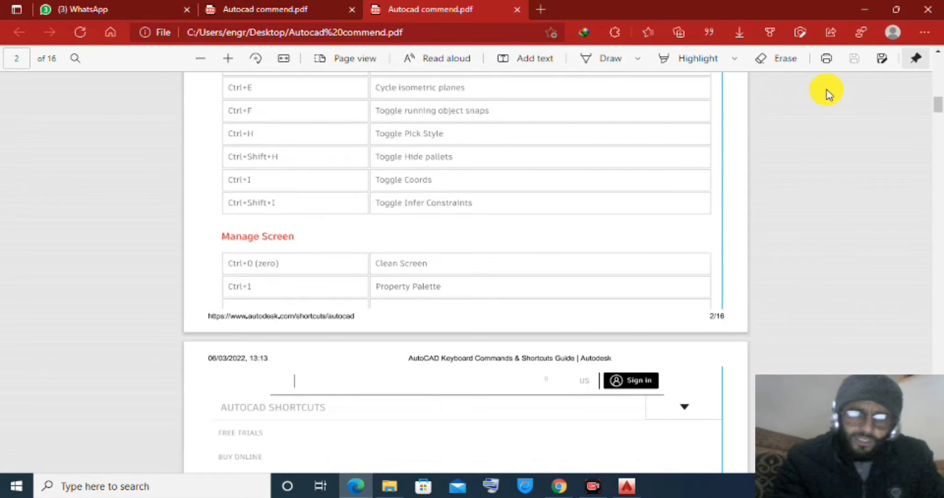
scroll(826, 94, "down", 1)
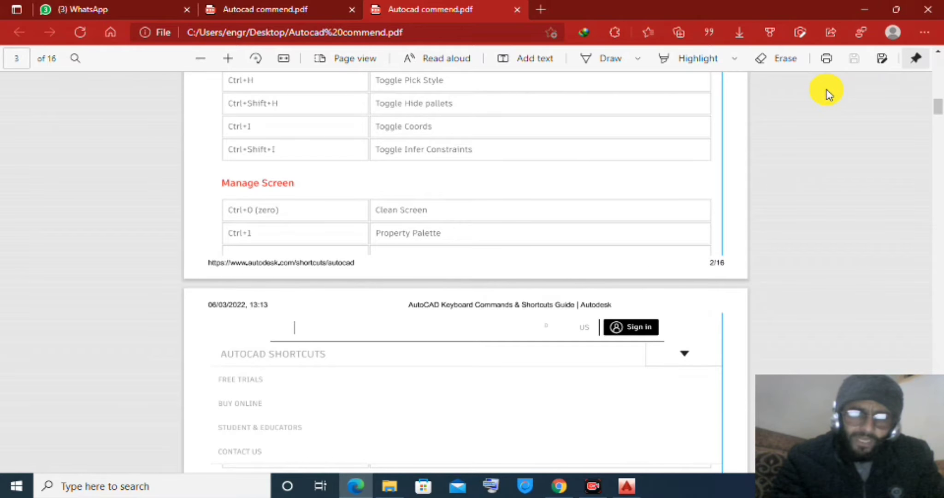
Read the Manage Drawings and Toggle Drawing Modes shortcuts, continuing to the commands listed under A on page 4
scroll(826, 94, "down", 1)
scroll(826, 94, "down", 1)
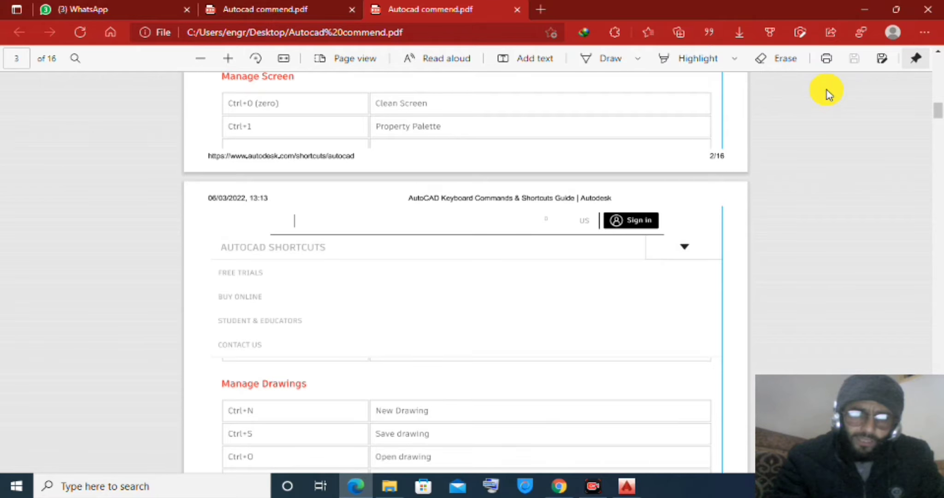
scroll(827, 94, "down", 3)
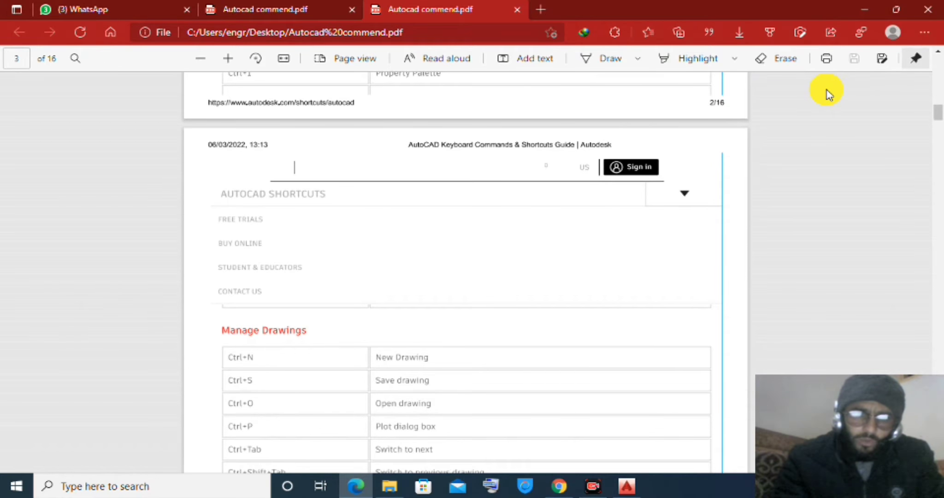
scroll(826, 93, "down", 1)
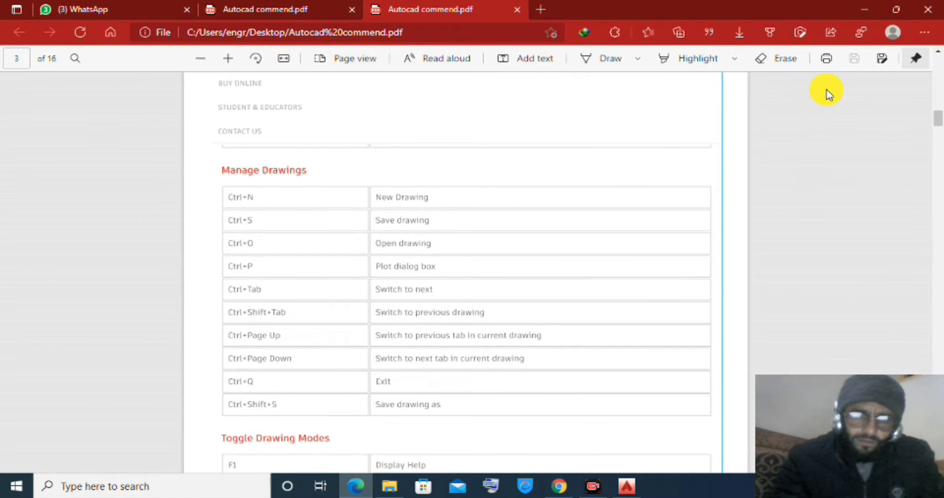
scroll(826, 94, "down", 1)
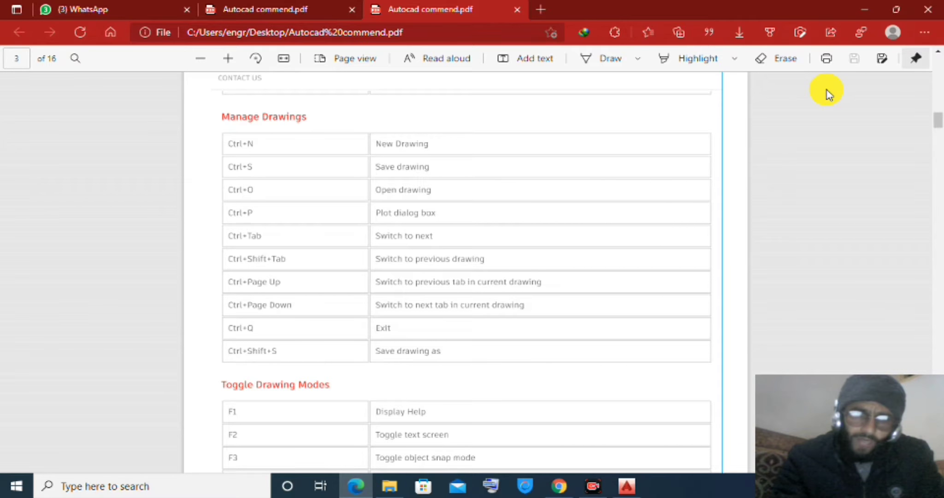
scroll(827, 94, "down", 1)
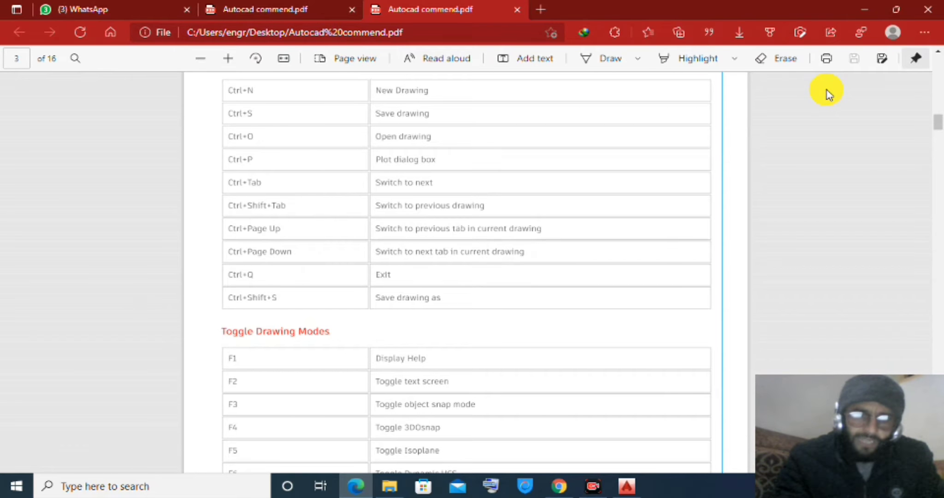
scroll(826, 94, "down", 6)
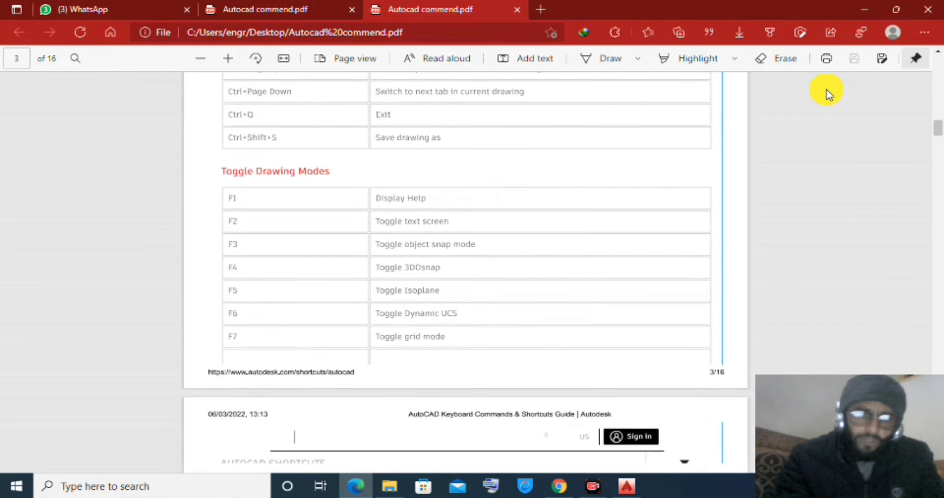
scroll(827, 94, "down", 5)
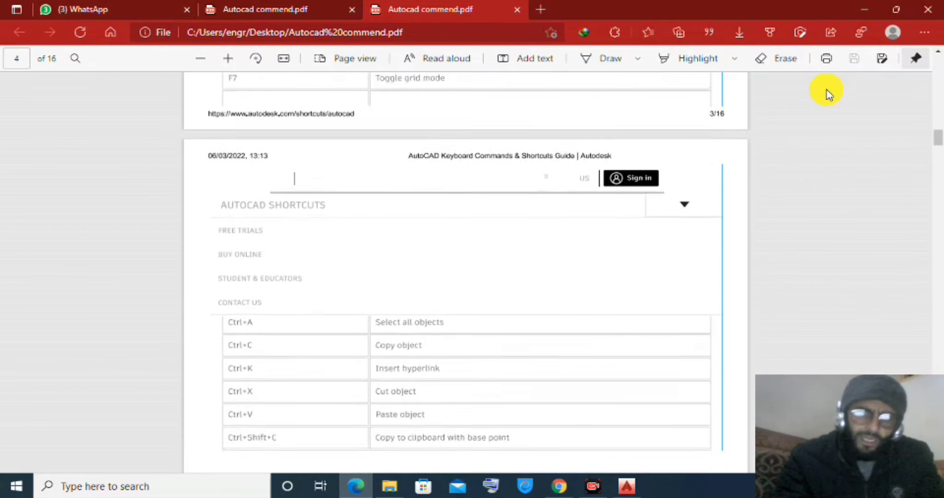
scroll(826, 94, "down", 9)
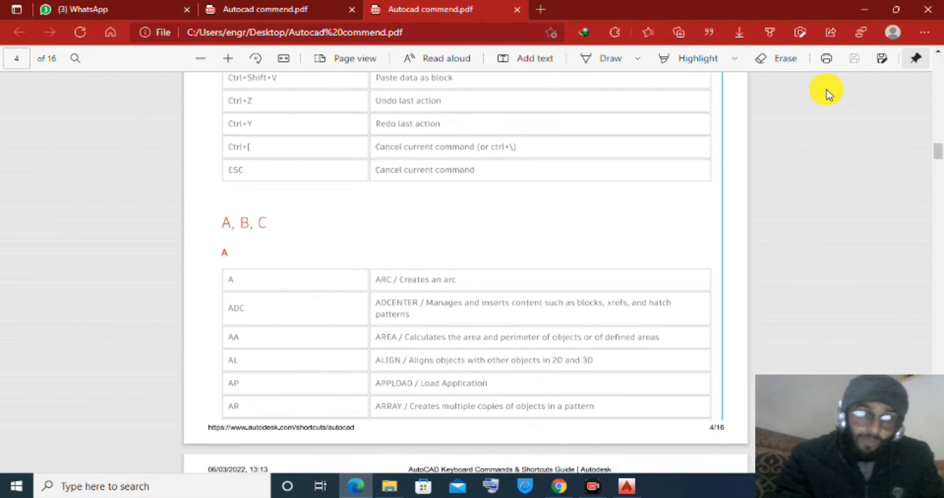
Skim the alphabetical command lists in the PDF guide, from A on page 4 through I on page 8 and onward
scroll(826, 93, "down", 11)
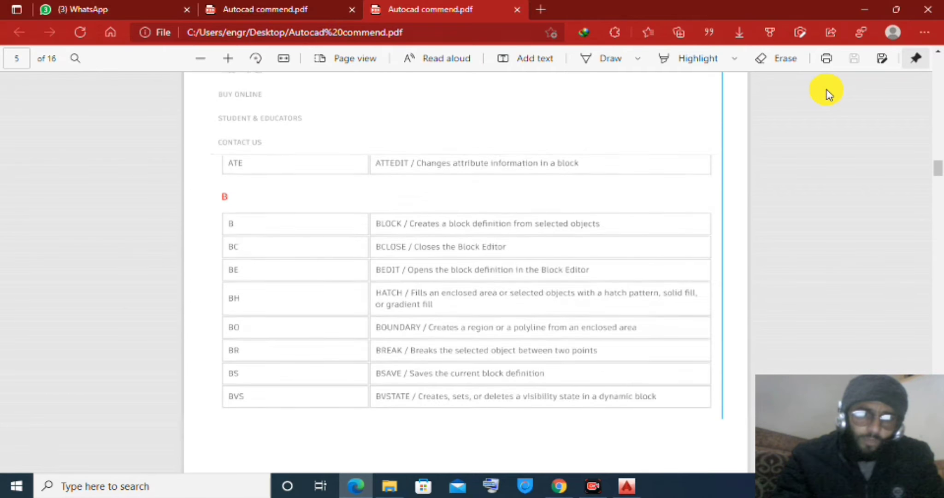
scroll(826, 94, "down", 12)
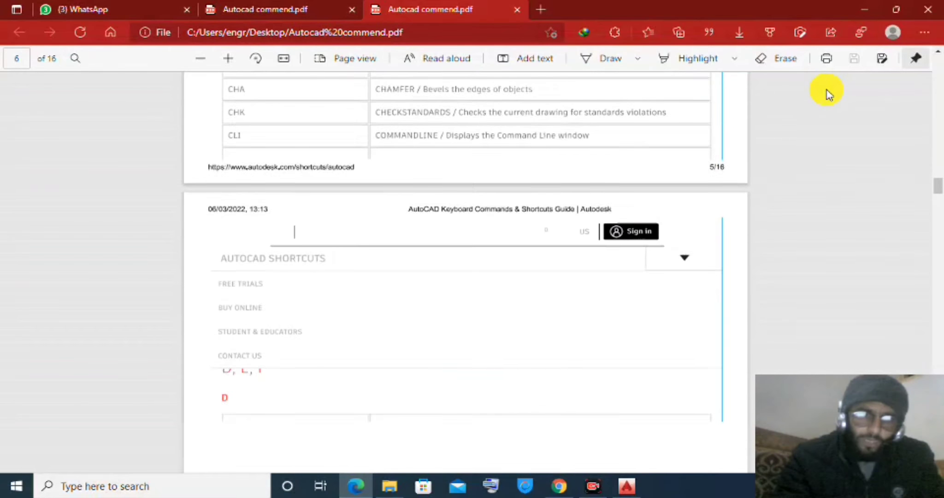
scroll(827, 93, "down", 12)
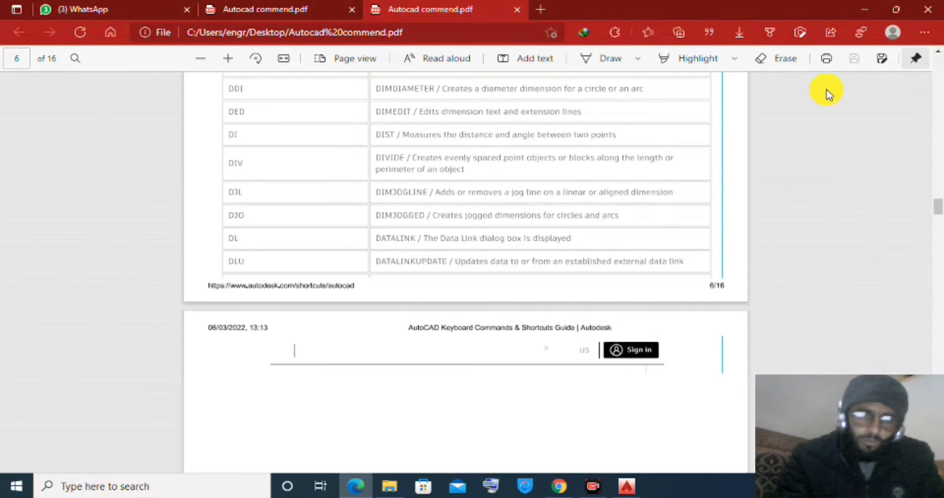
scroll(826, 94, "down", 7)
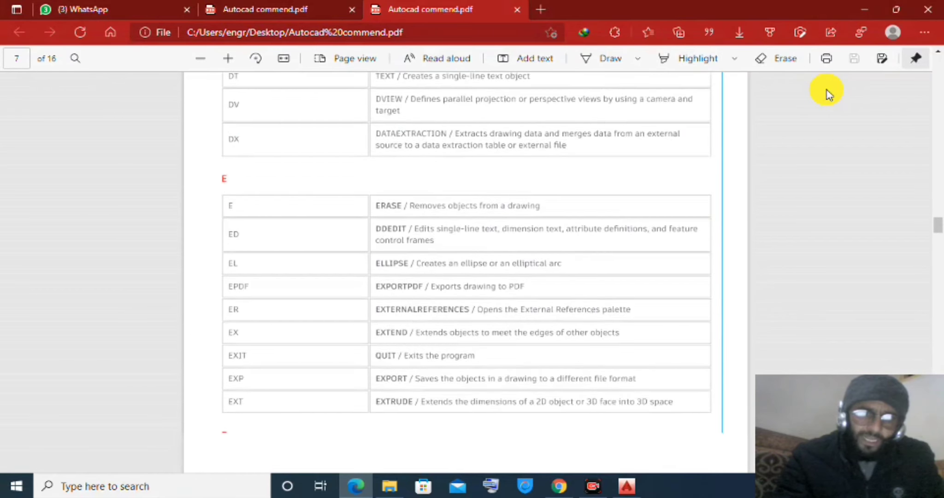
scroll(826, 93, "down", 6)
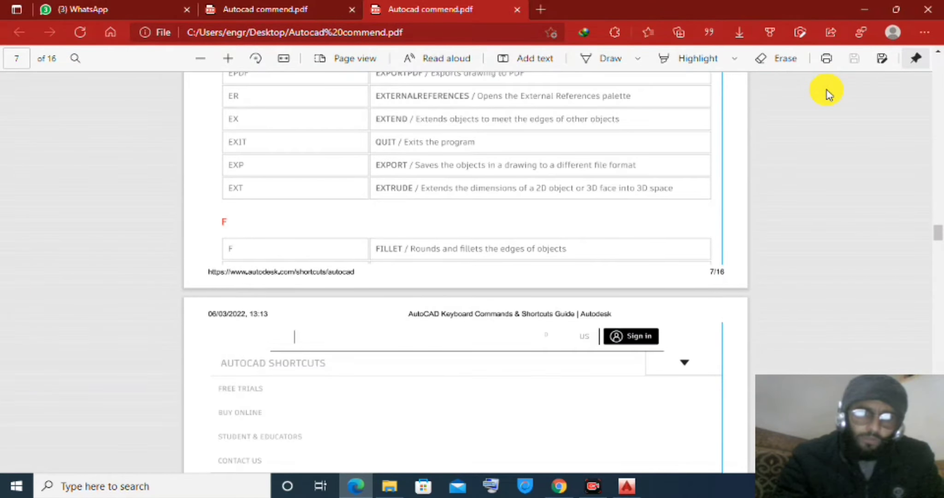
scroll(826, 94, "down", 11)
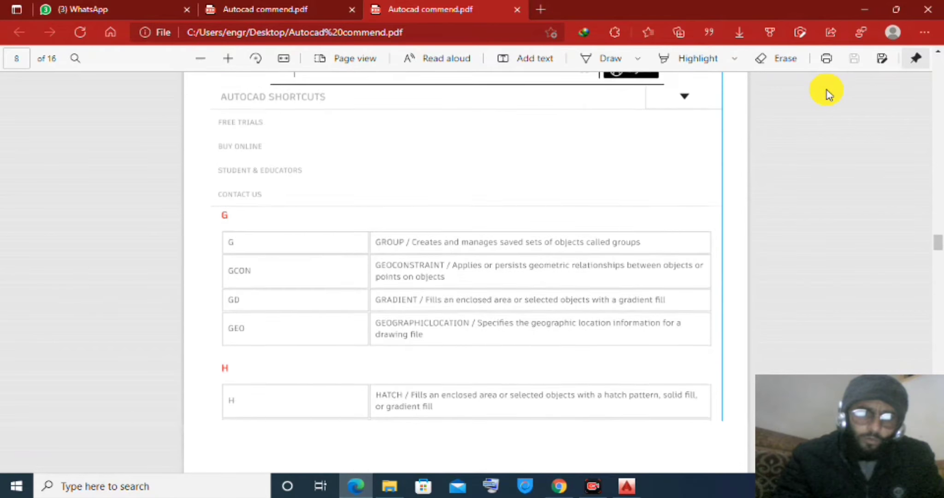
scroll(826, 94, "down", 4)
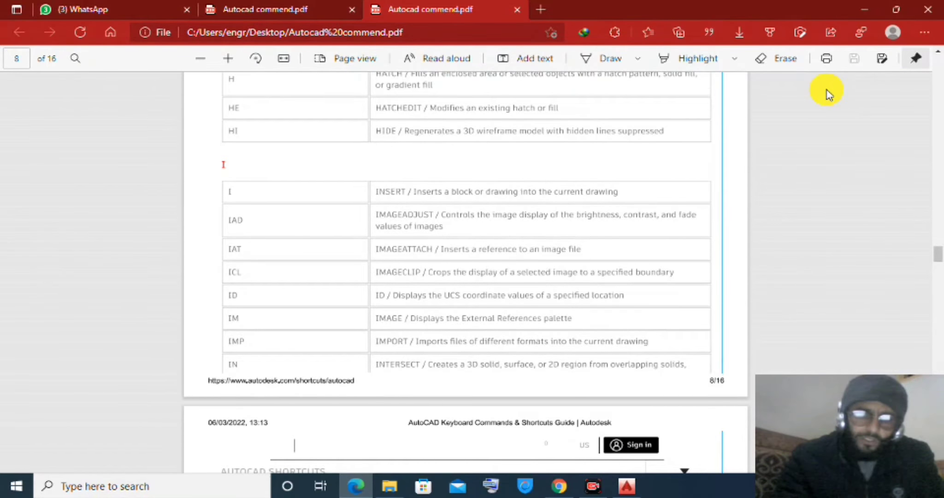
scroll(827, 94, "down", 18)
scroll(826, 93, "down", 5)
scroll(827, 94, "down", 15)
Return to the start of the guide and examine the Manage Drawings shortcuts on page 3
scroll(826, 94, "up", 20)
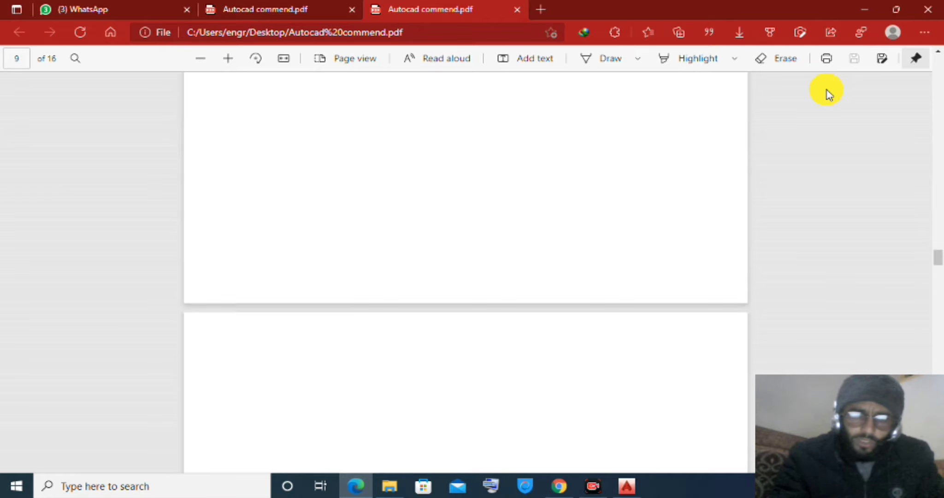
scroll(826, 94, "up", 20)
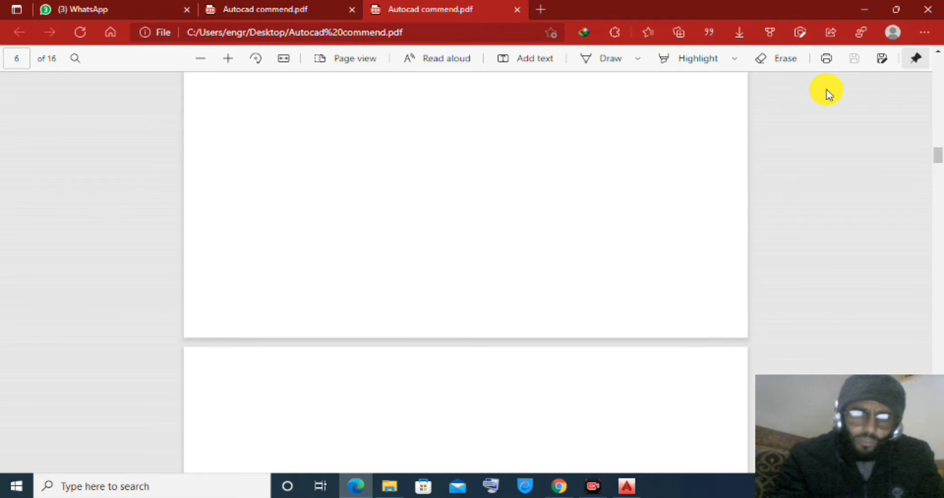
scroll(826, 94, "up", 20)
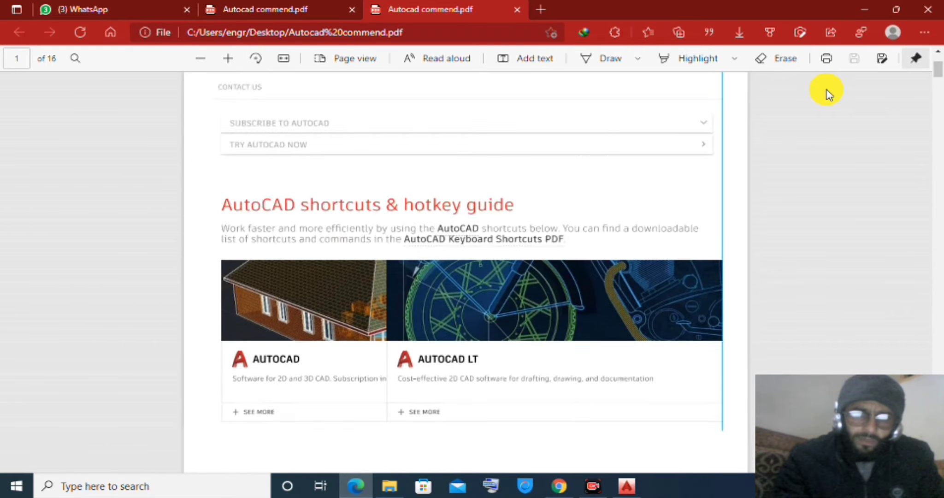
scroll(826, 93, "down", 12)
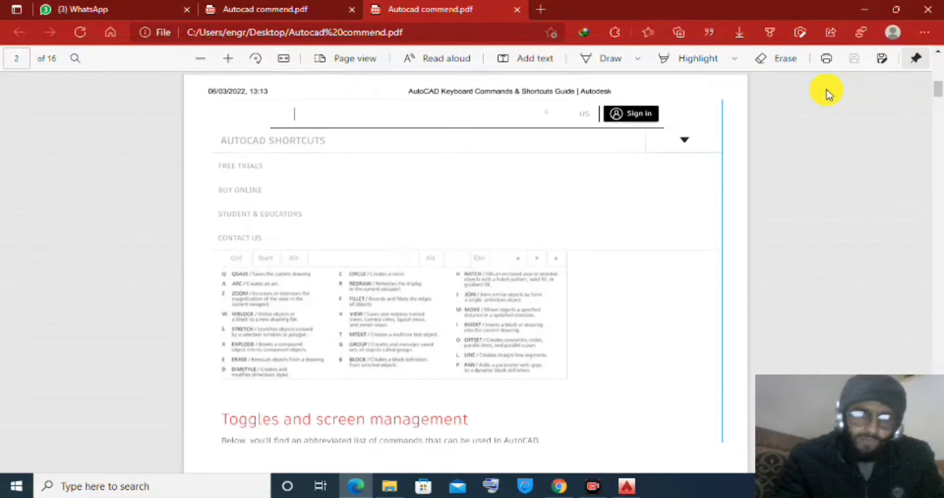
scroll(826, 94, "down", 12)
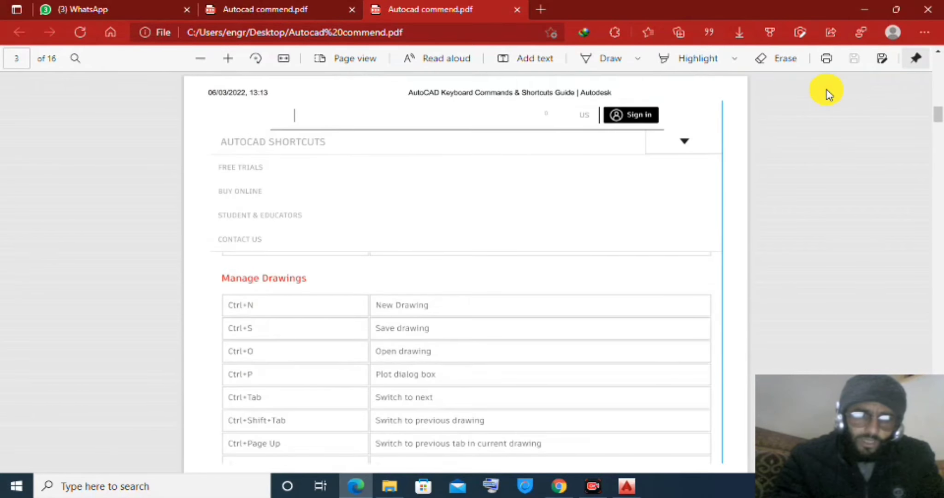
scroll(827, 93, "down", 5)
scroll(827, 93, "up", 3)
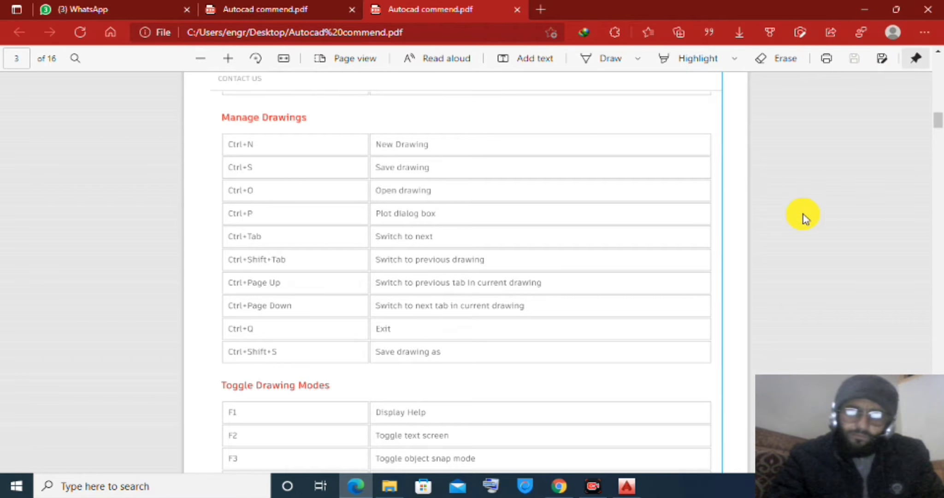
Switch to AutoCAD and create a new drawing from the acad template
left_click(635, 482)
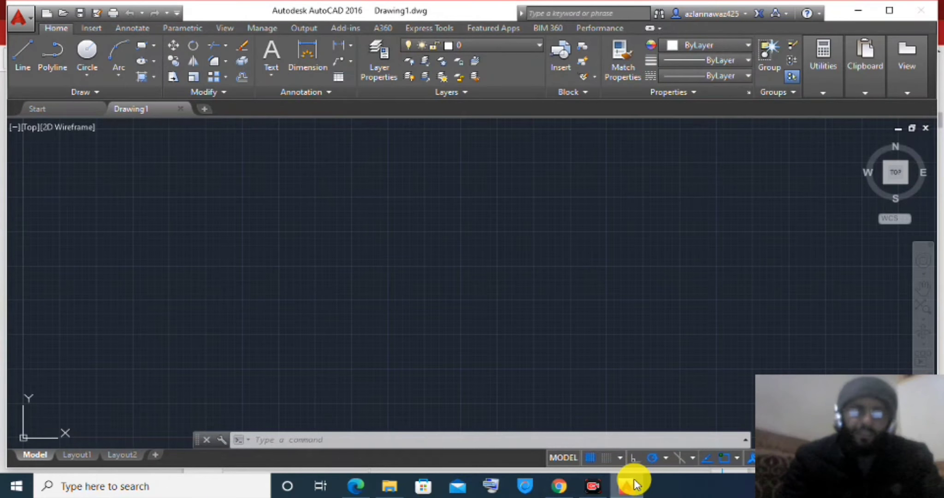
key("ctrl+n")
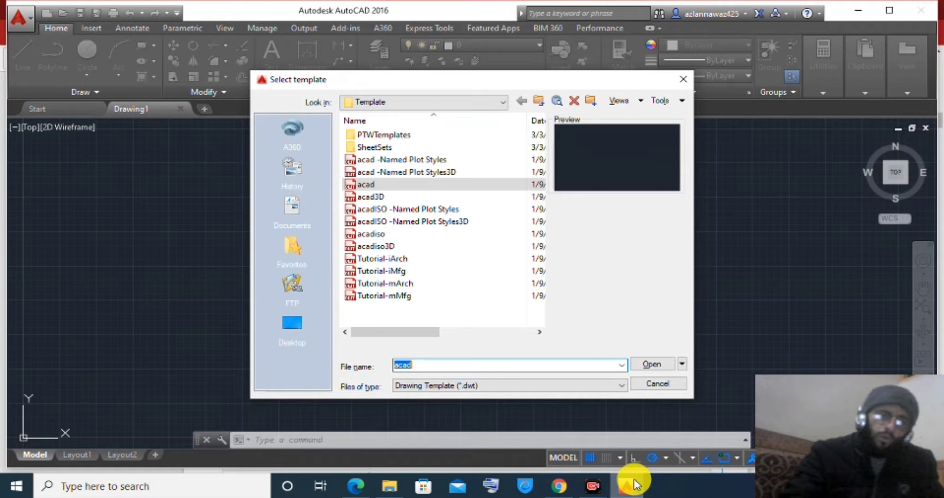
key("Return")
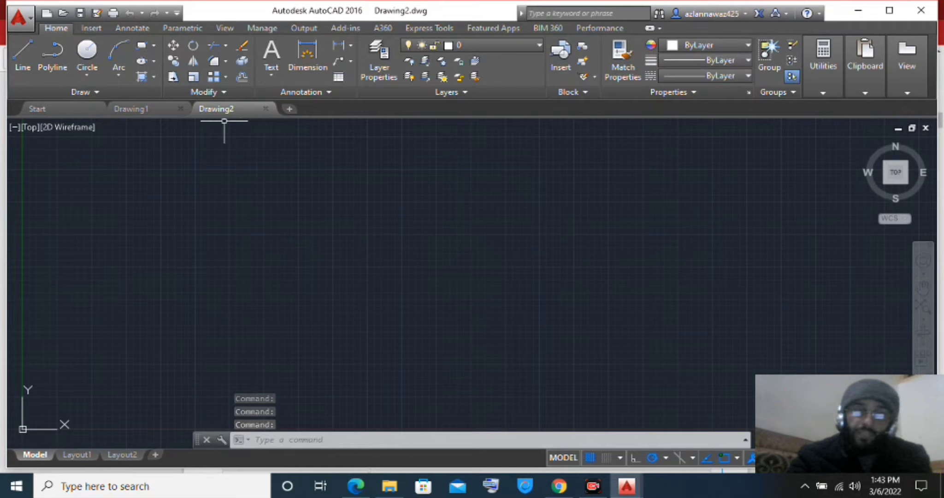
mouse_move(144, 112)
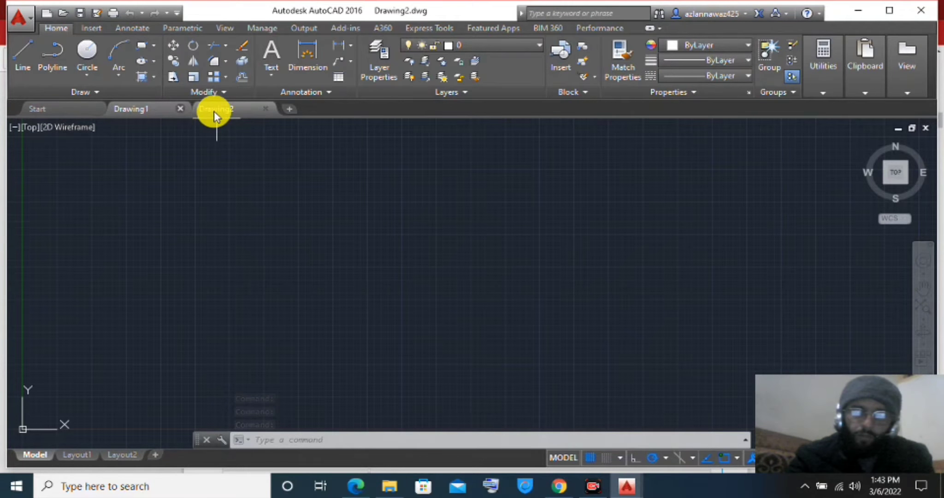
mouse_move(222, 114)
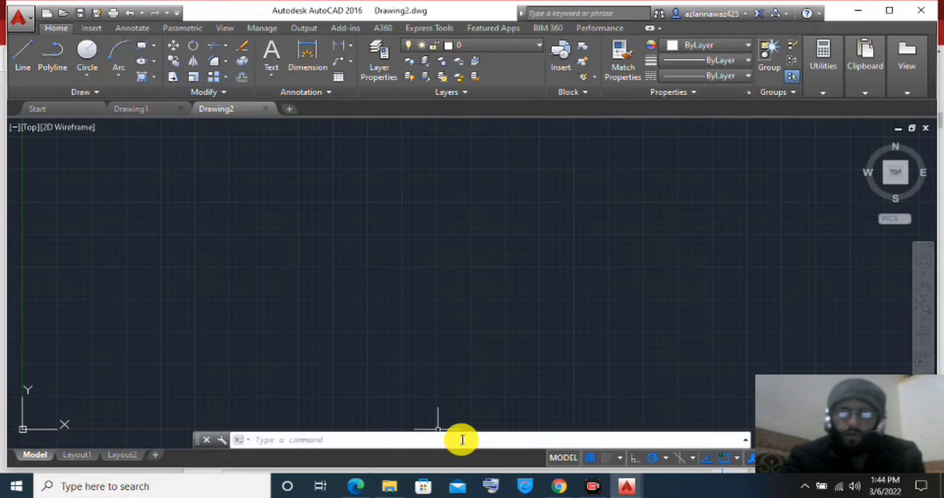
Save the new drawing to the Desktop under the file name acvsd
mouse_move(558, 486)
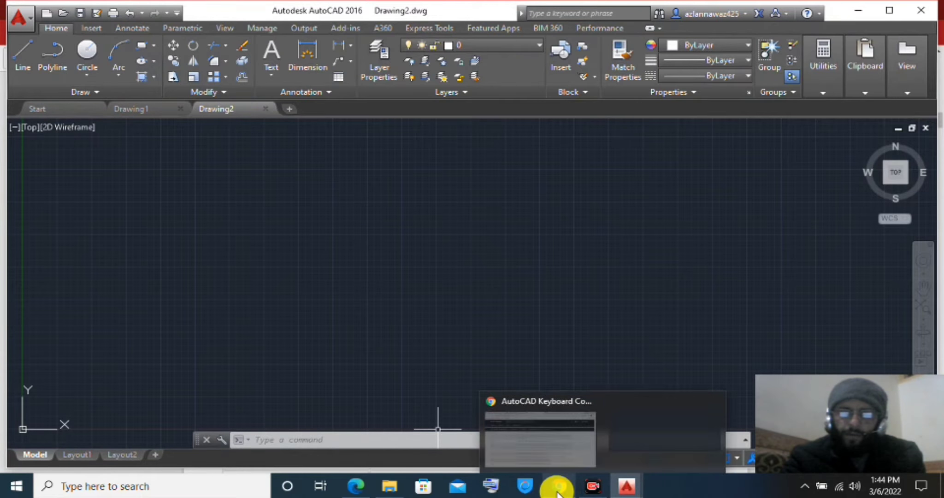
mouse_move(551, 448)
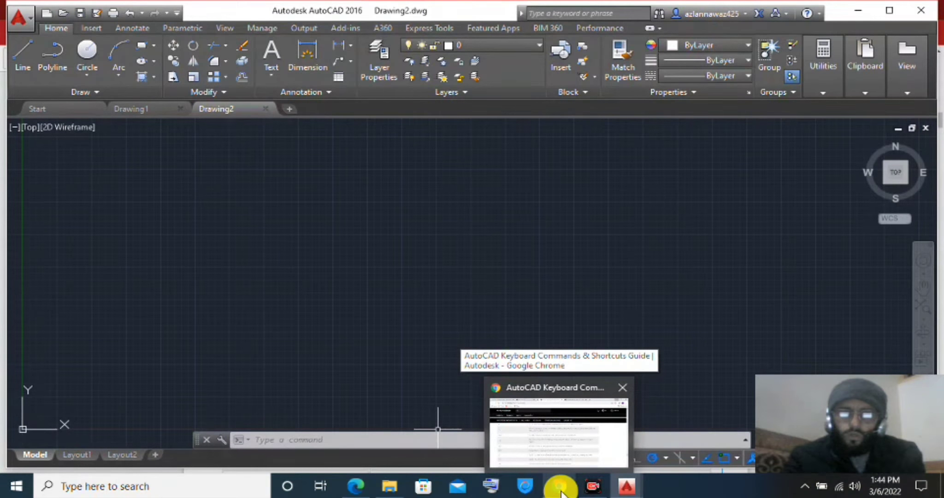
mouse_move(356, 486)
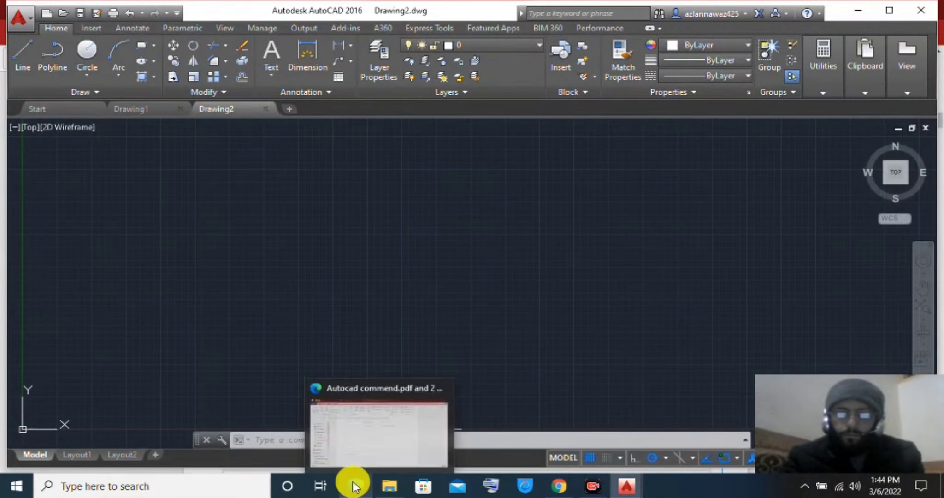
mouse_move(354, 438)
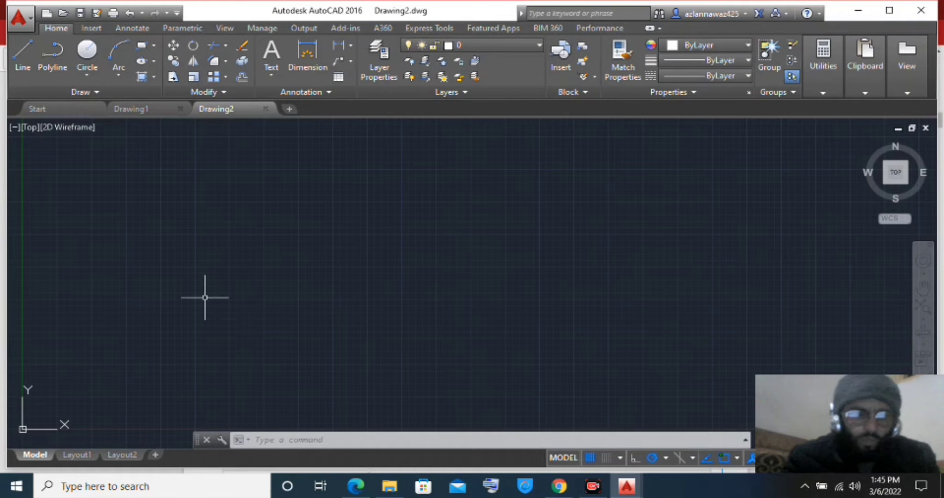
key("ctrl+s")
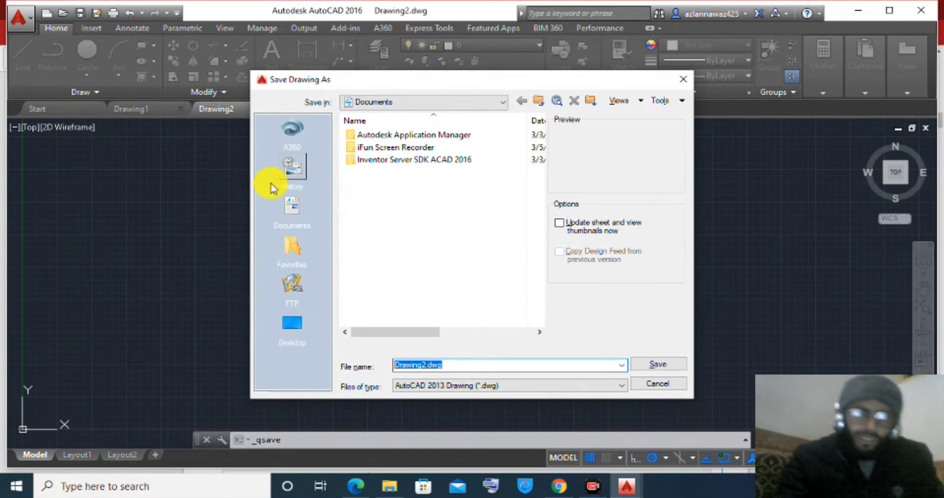
left_click(301, 335)
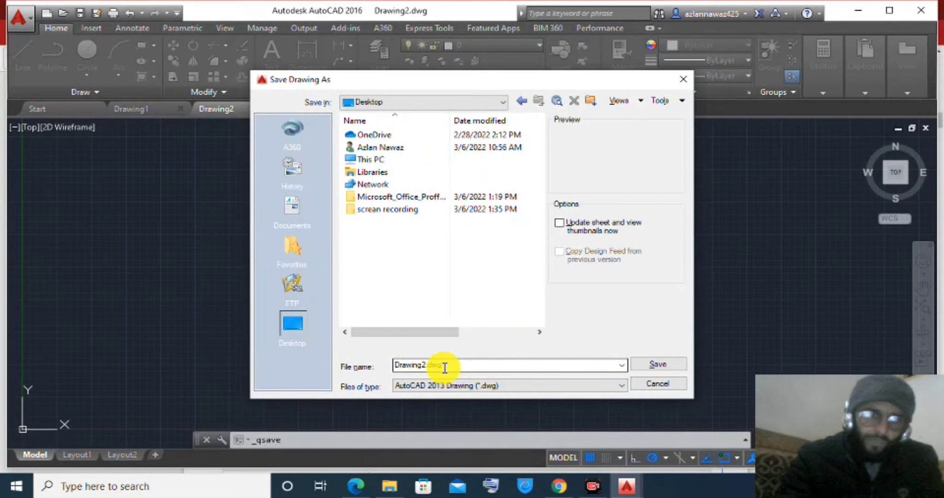
double_click(445, 368)
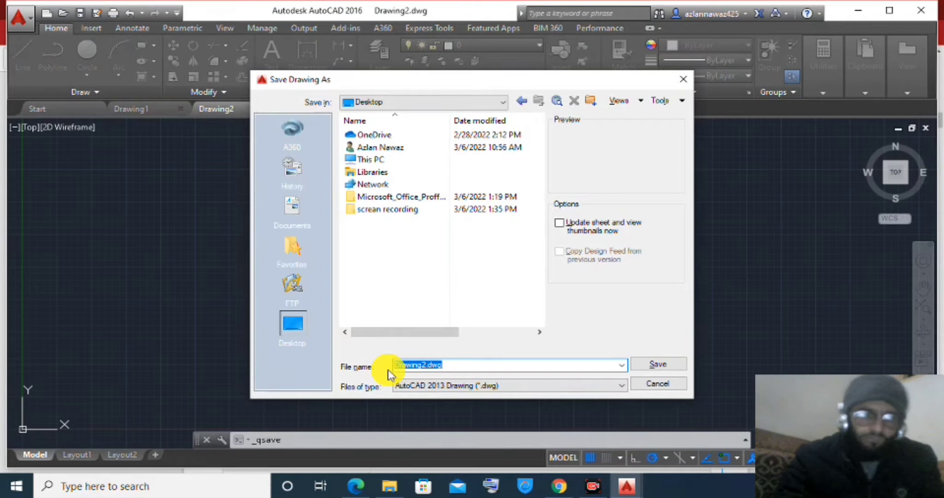
type("acvsd")
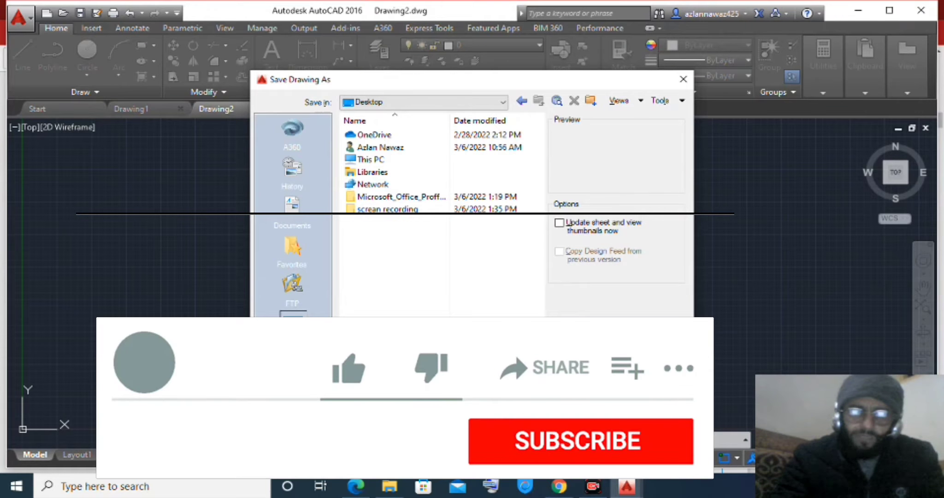
key("Return")
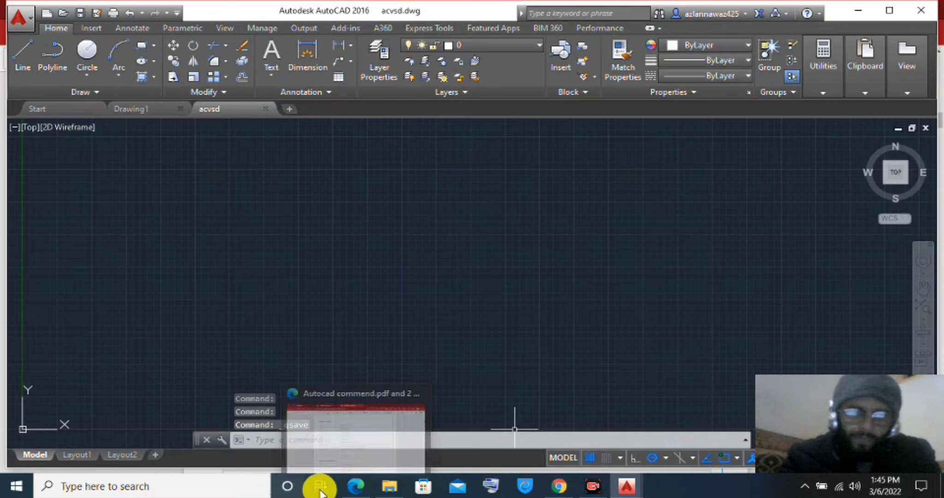
Bring up the Select File dialog for opening a drawing, and dismiss it without opening a file
mouse_move(344, 486)
mouse_move(343, 438)
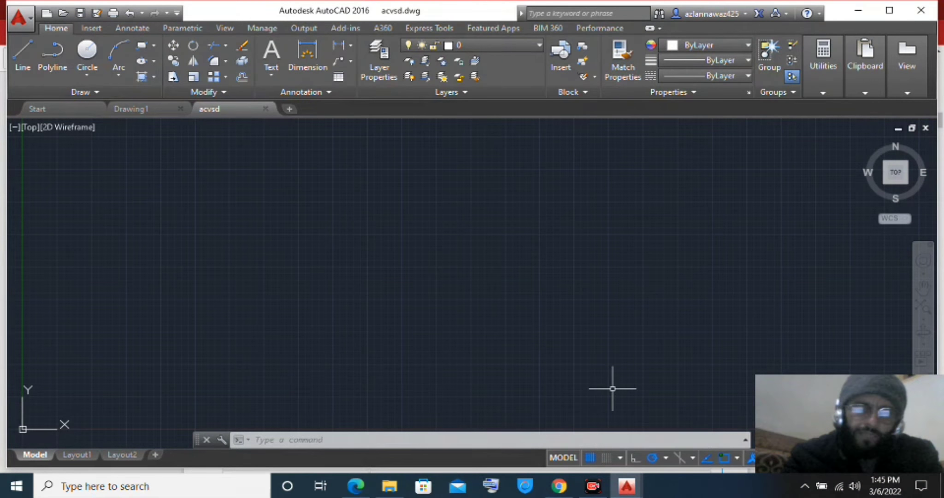
left_click(481, 309)
key("ctrl+o")
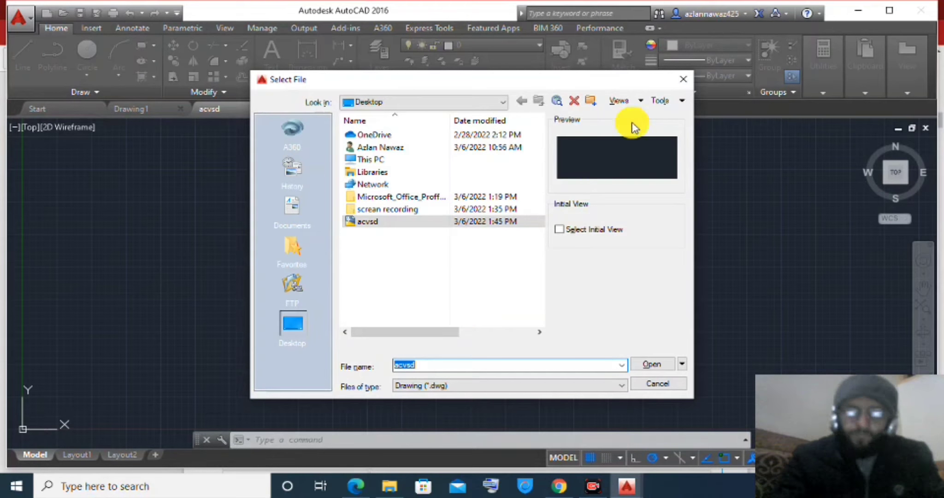
left_click(684, 79)
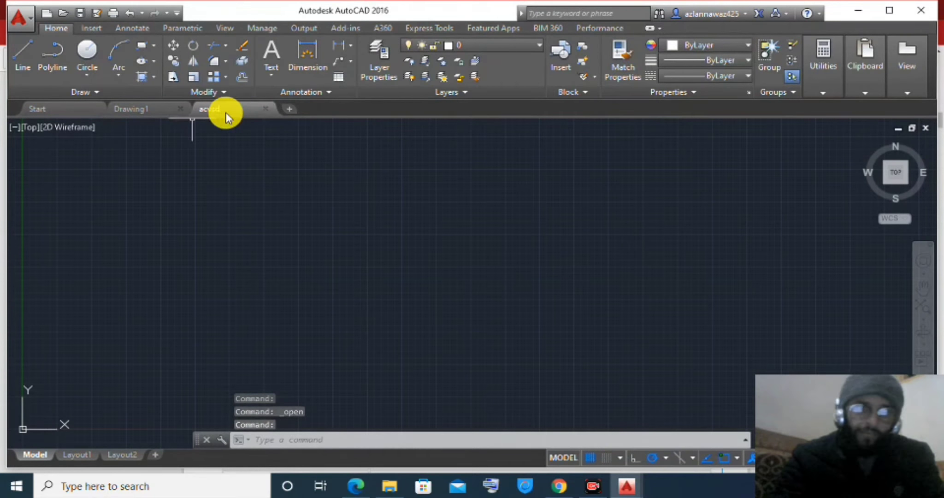
Preview the open drawings, view Drawing1 and return to the acvsd drawing
mouse_move(226, 112)
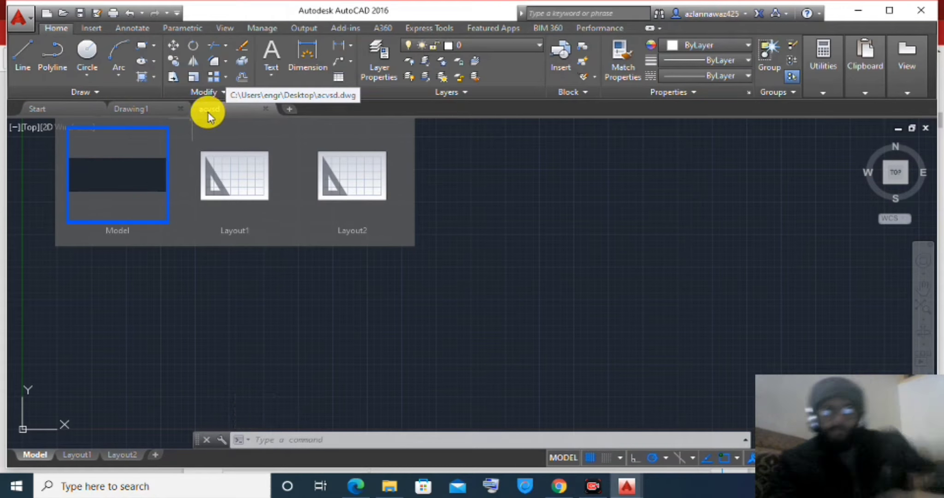
mouse_move(134, 112)
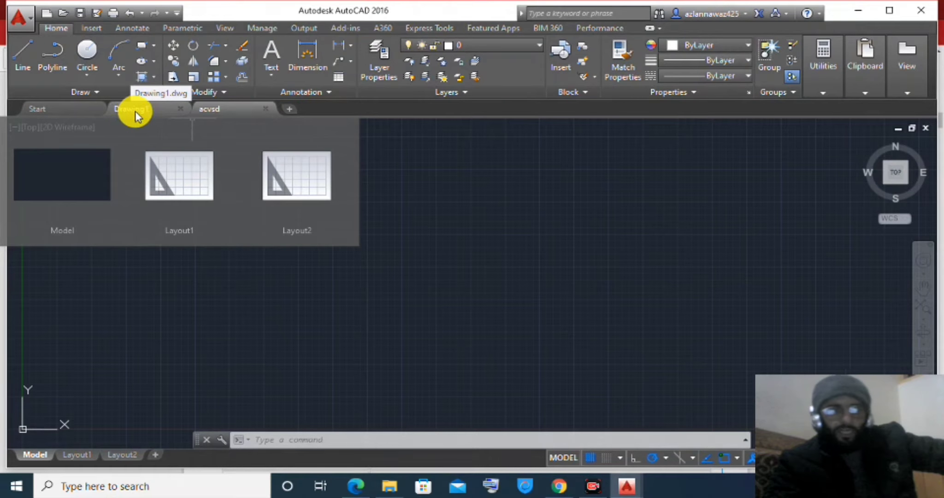
left_click(136, 114)
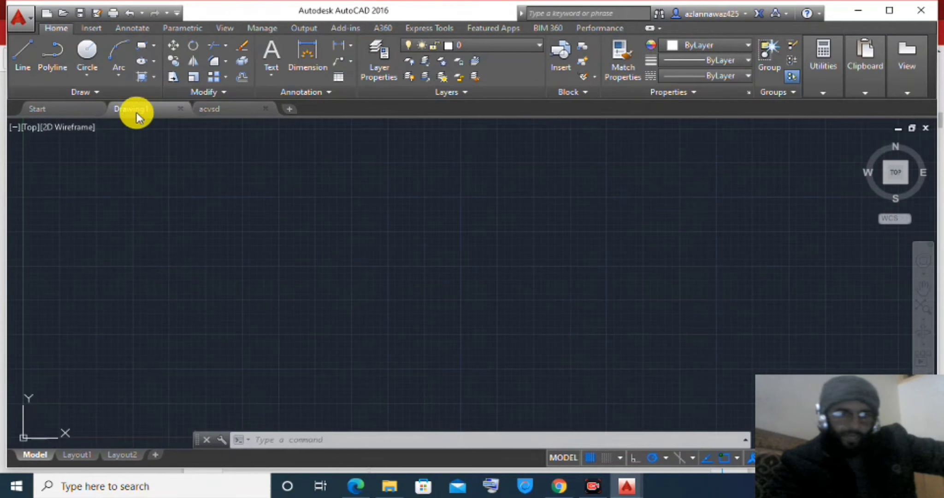
left_click(219, 112)
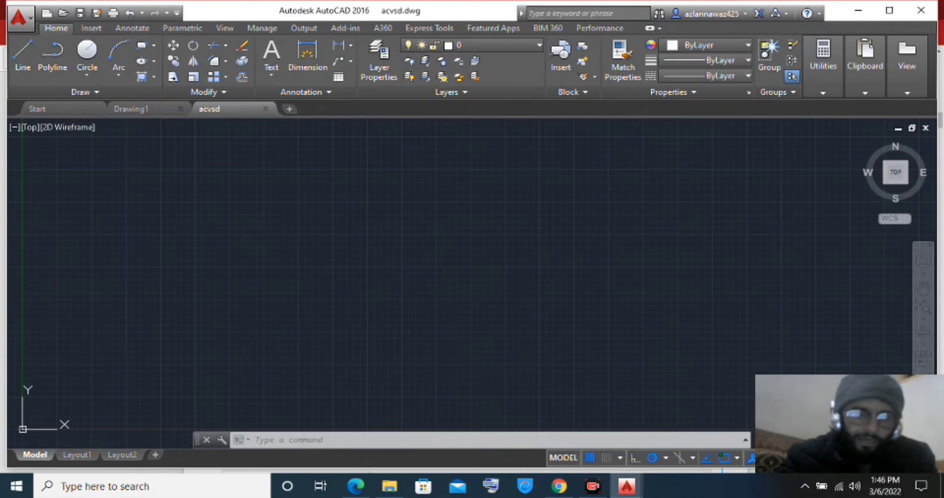
Start a plot of the acvsd drawing and set the plot area to a rectangular window picked in the drawing area
key("ctrl+p")
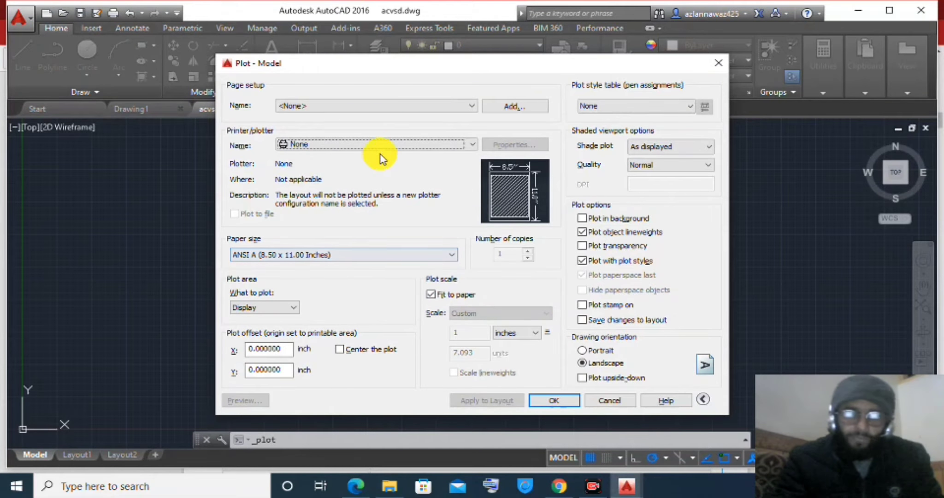
left_click(284, 311)
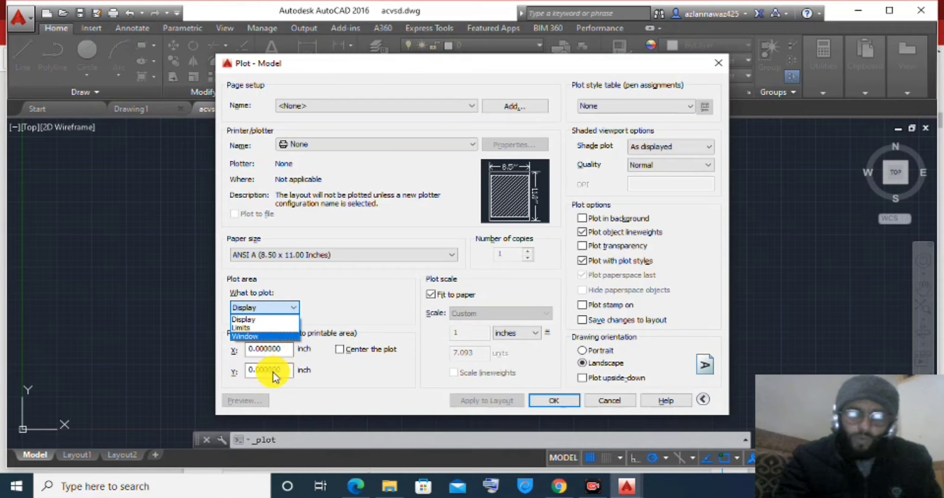
left_click(260, 337)
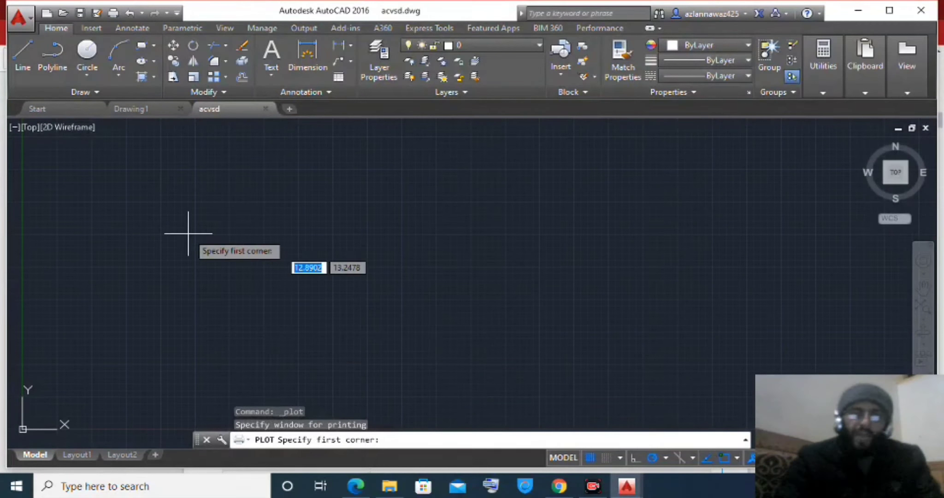
left_click(217, 204)
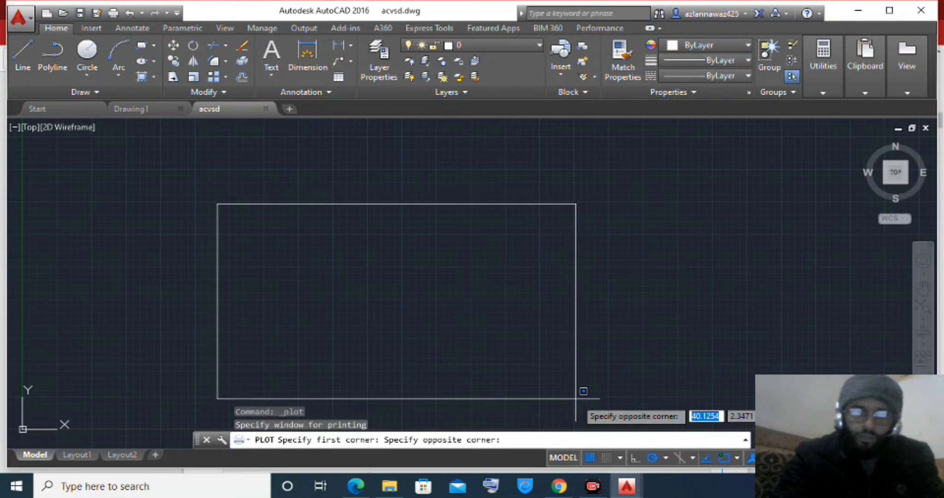
key("Return")
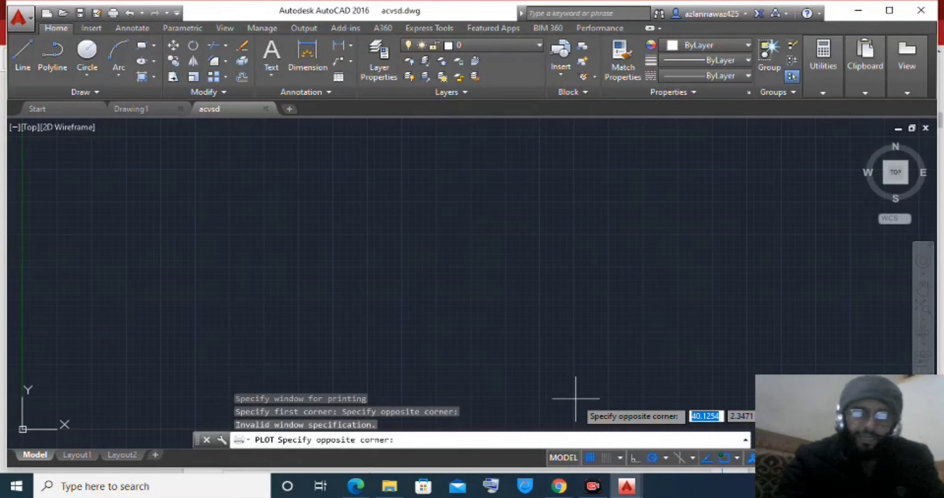
left_click(164, 190)
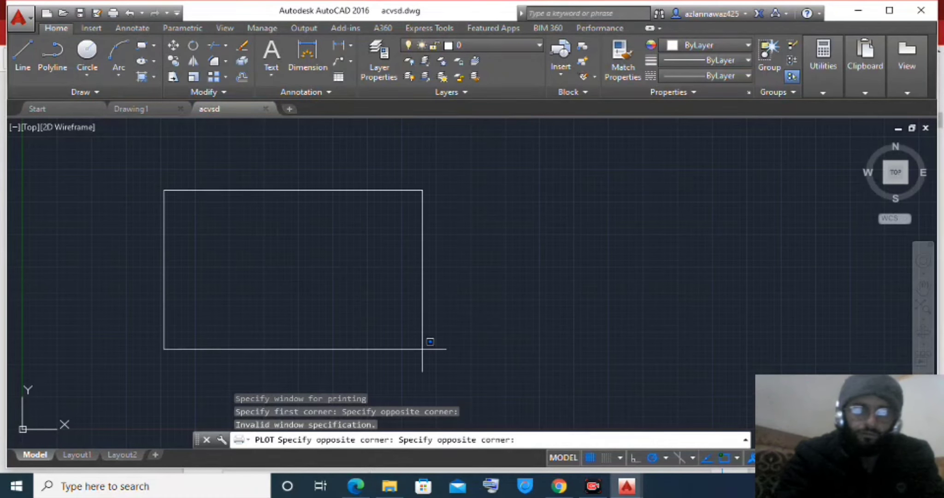
left_click(547, 404)
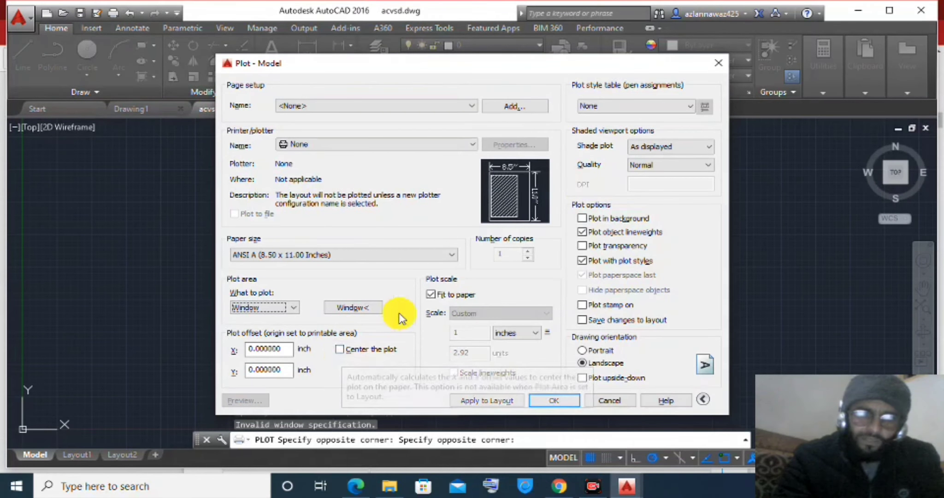
Set the plot's printer to Microsoft Print to PDF and its paper size to A4
left_click(388, 257)
left_click(389, 254)
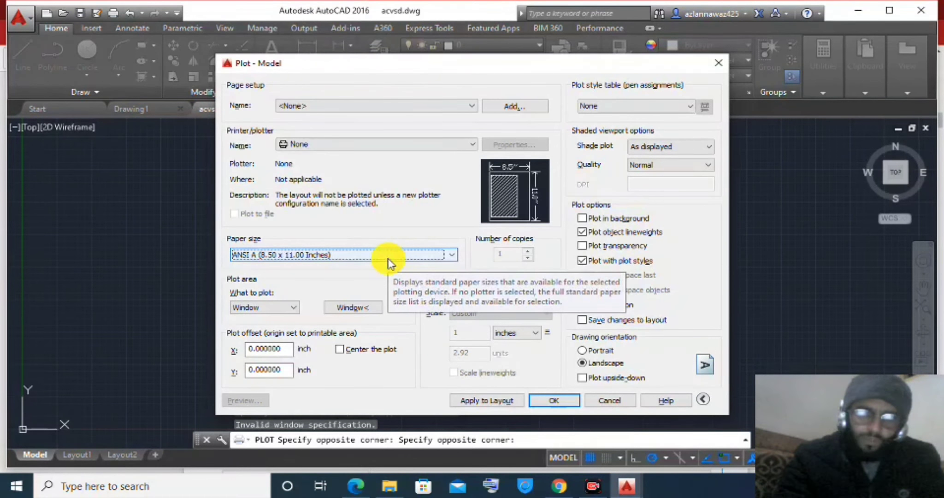
left_click(416, 144)
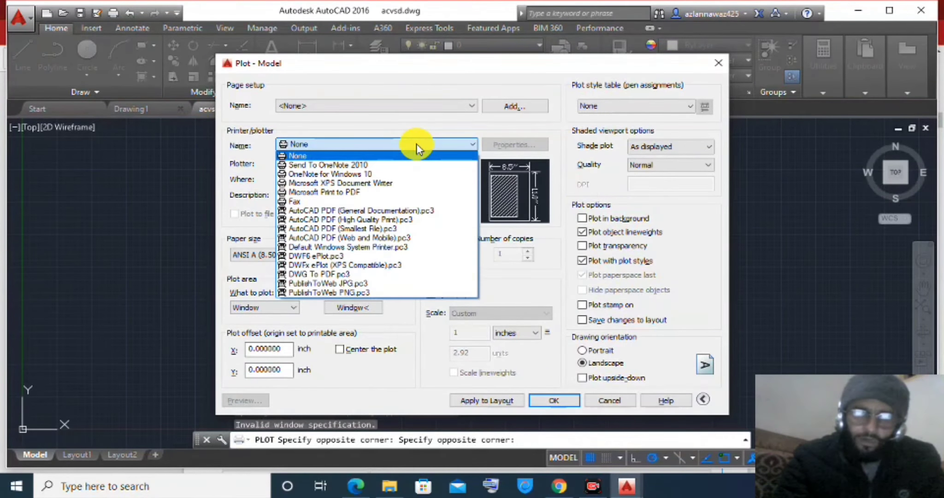
left_click(342, 193)
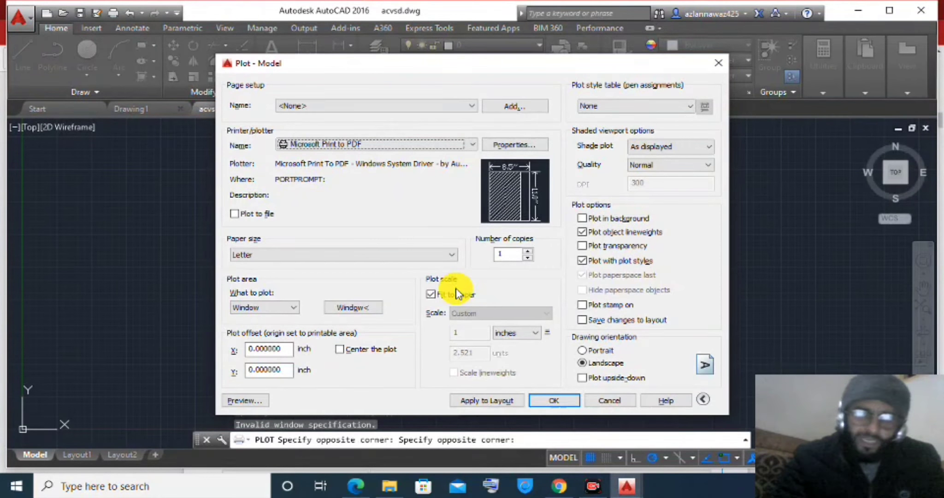
left_click(412, 256)
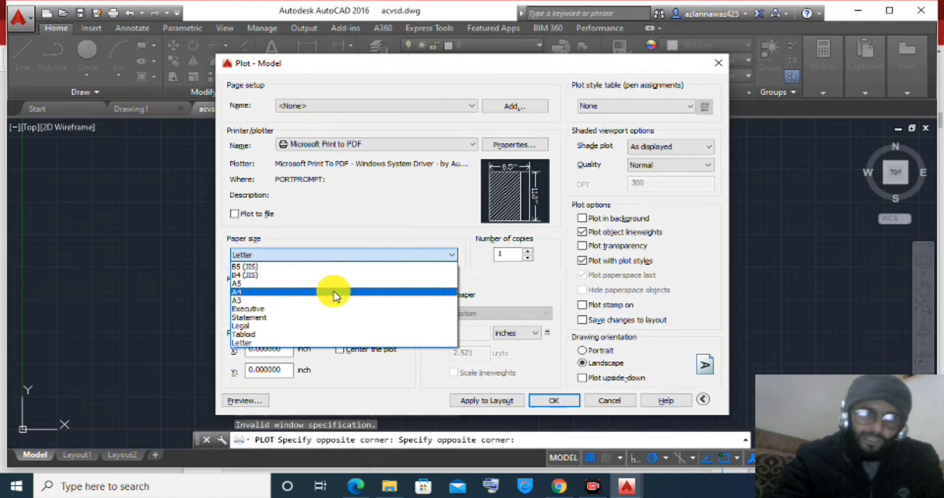
left_click(335, 292)
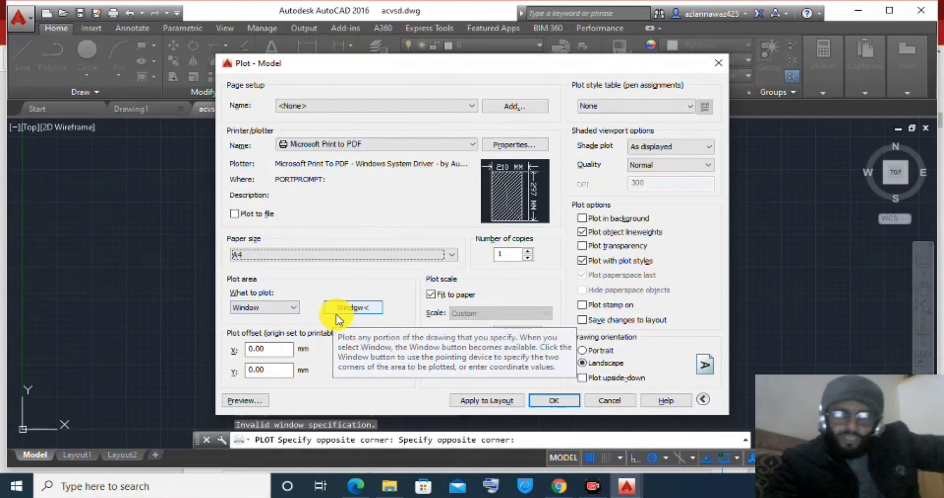
Redefine the plot window with a larger rectangle in the drawing area, and cancel the plot
left_click(356, 308)
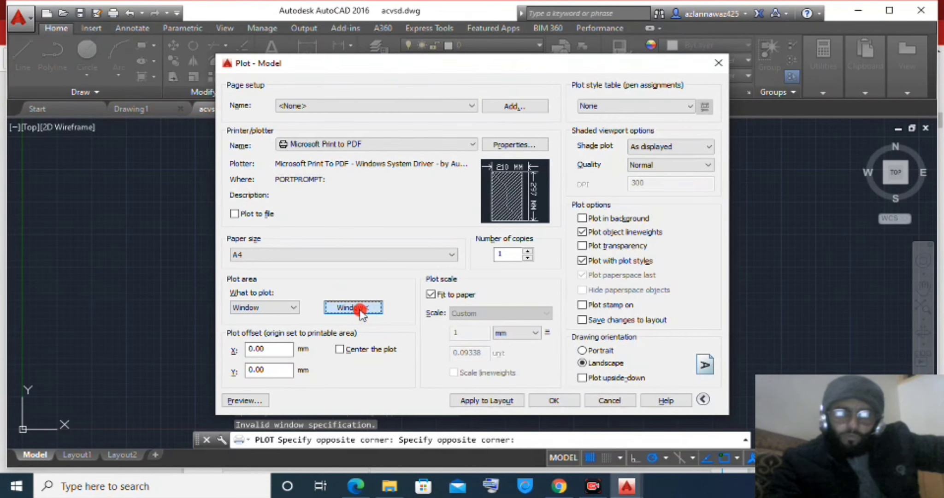
left_click(127, 171)
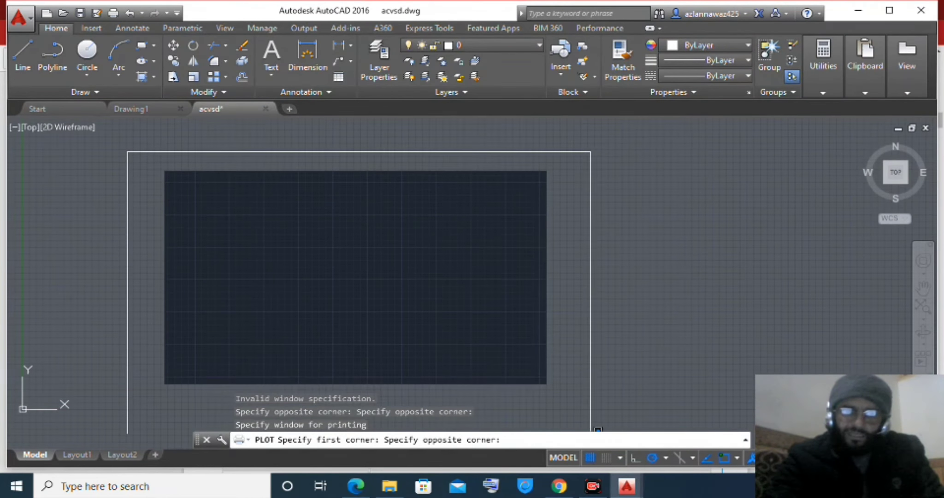
left_click(598, 399)
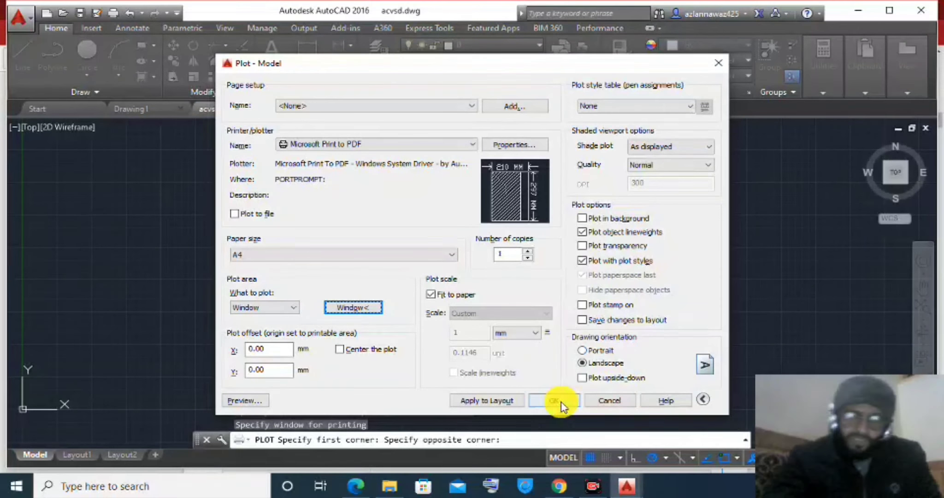
left_click(605, 400)
left_click(366, 442)
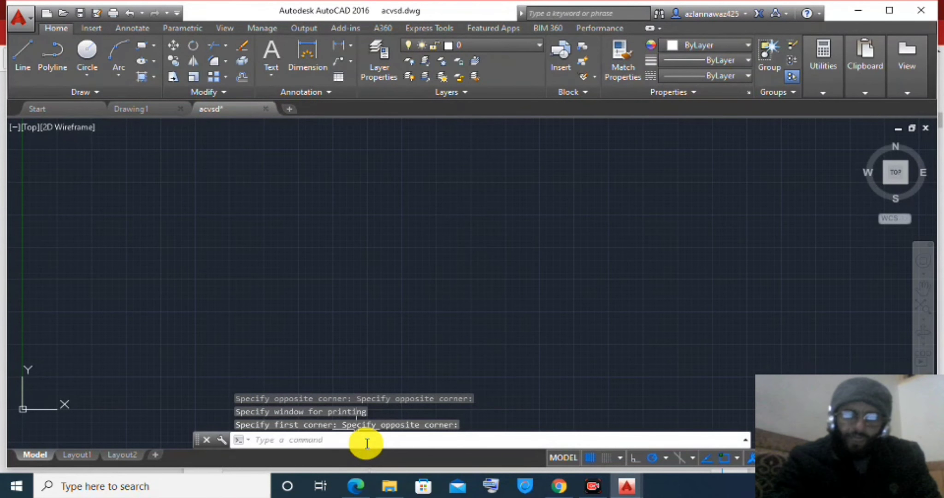
Consult the Autocad commend PDF guide, and cycle through the open drawing tabs to Start and back to acvsd
mouse_move(353, 491)
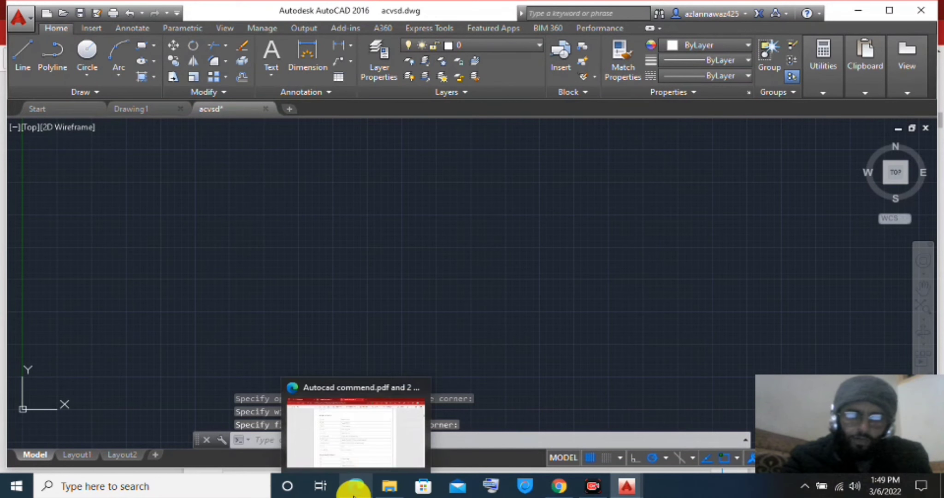
left_click(341, 444)
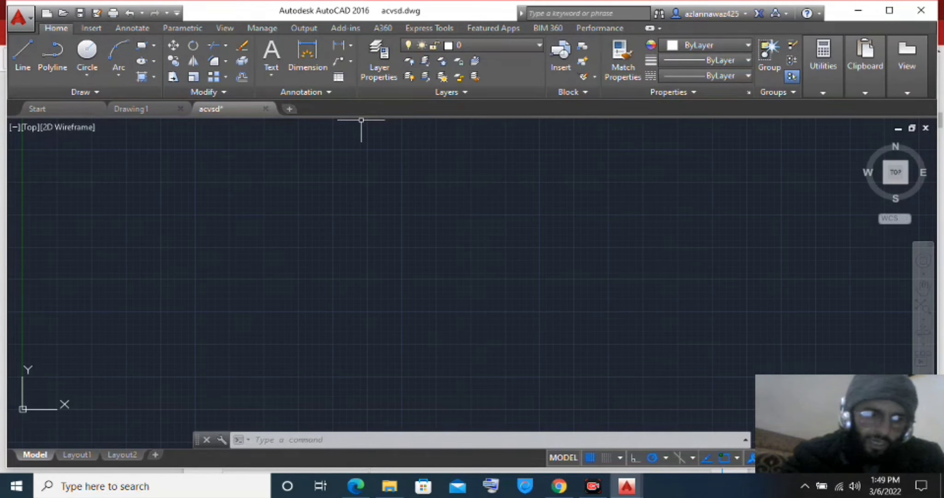
key("ctrl+Tab")
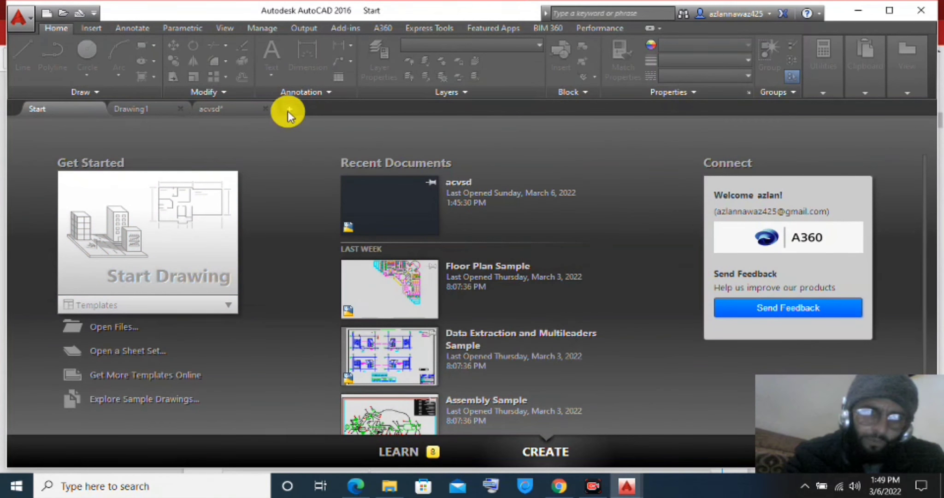
left_click(176, 265)
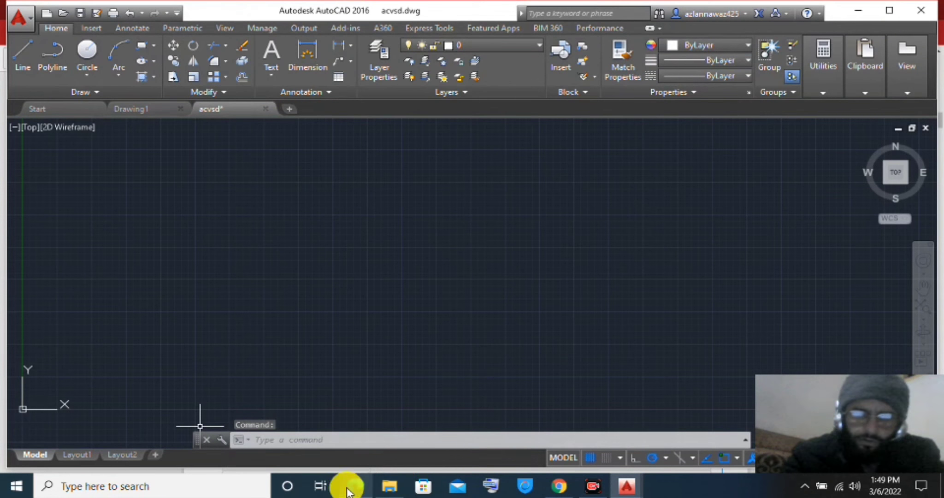
Bring up the Save Drawing As dialog, review the available file types, and dismiss it without saving
mouse_move(400, 492)
mouse_move(356, 489)
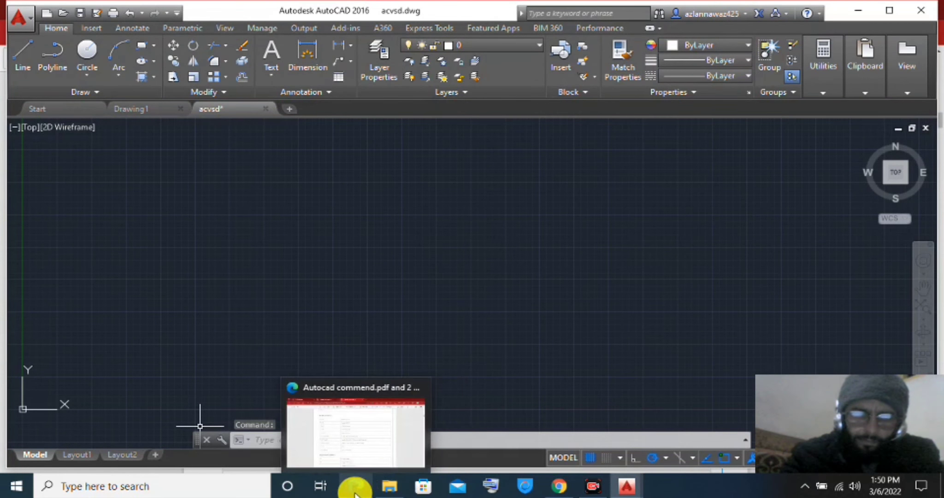
mouse_move(344, 436)
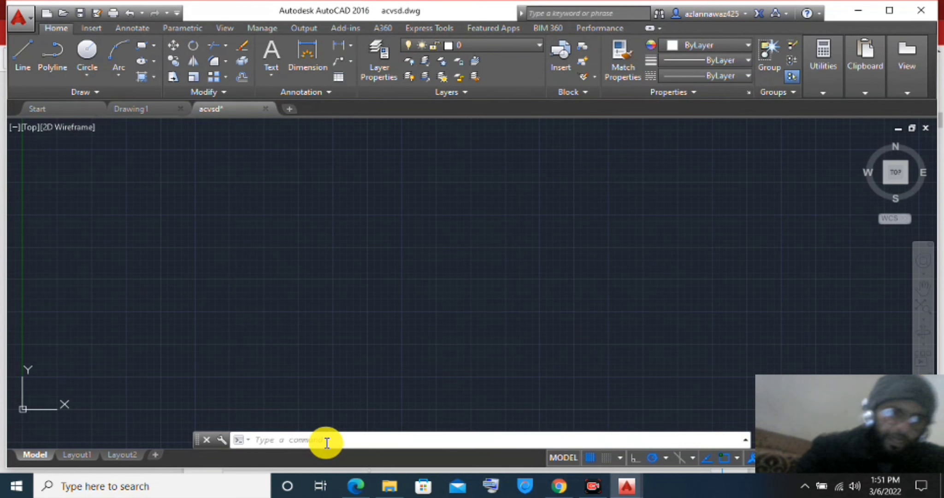
key("ctrl+shift+s")
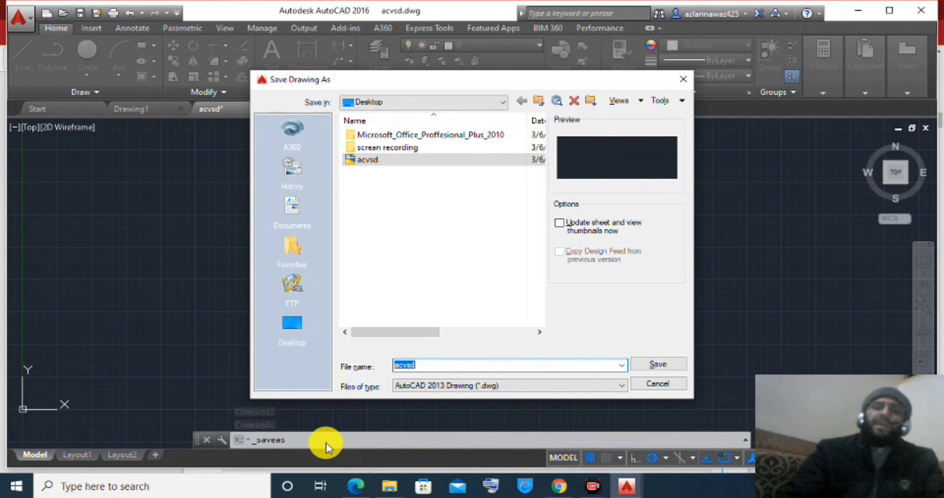
left_click(558, 386)
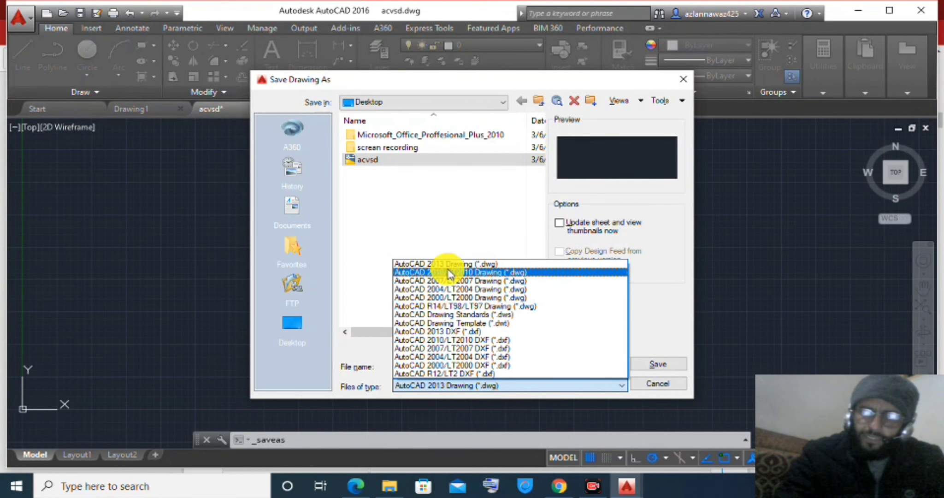
left_click(439, 232)
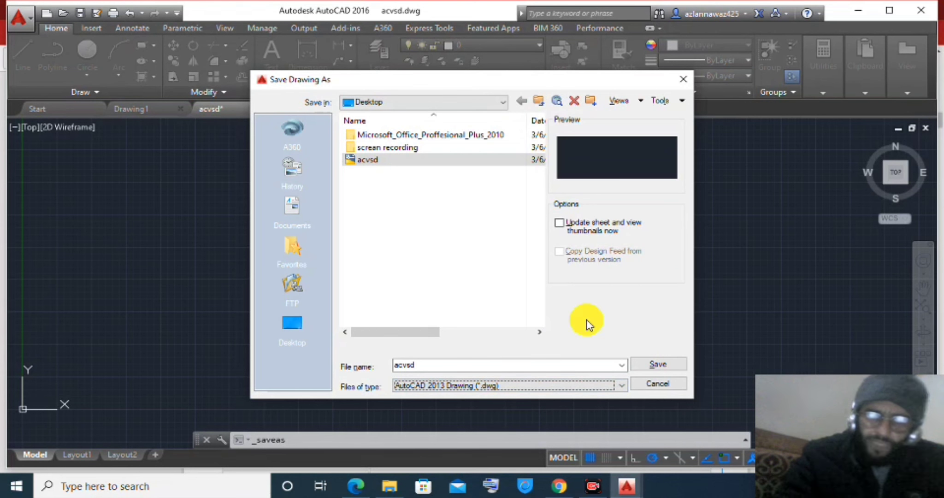
left_click(686, 80)
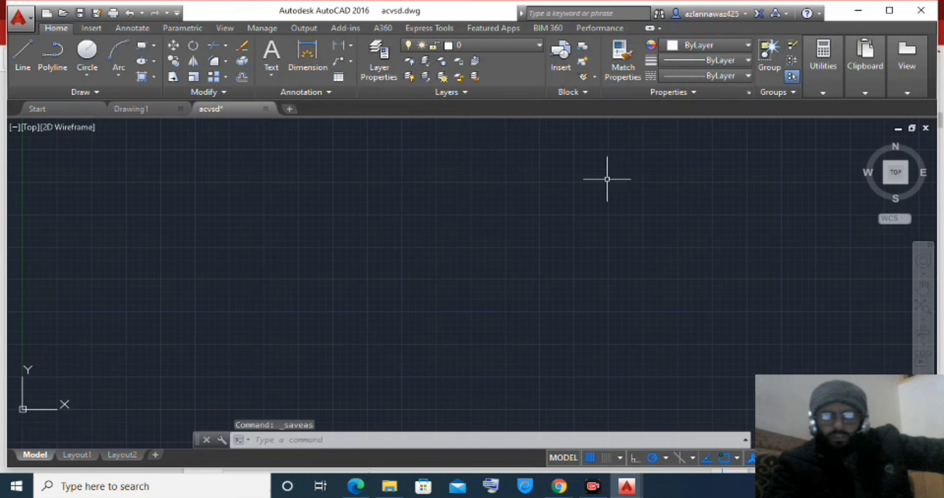